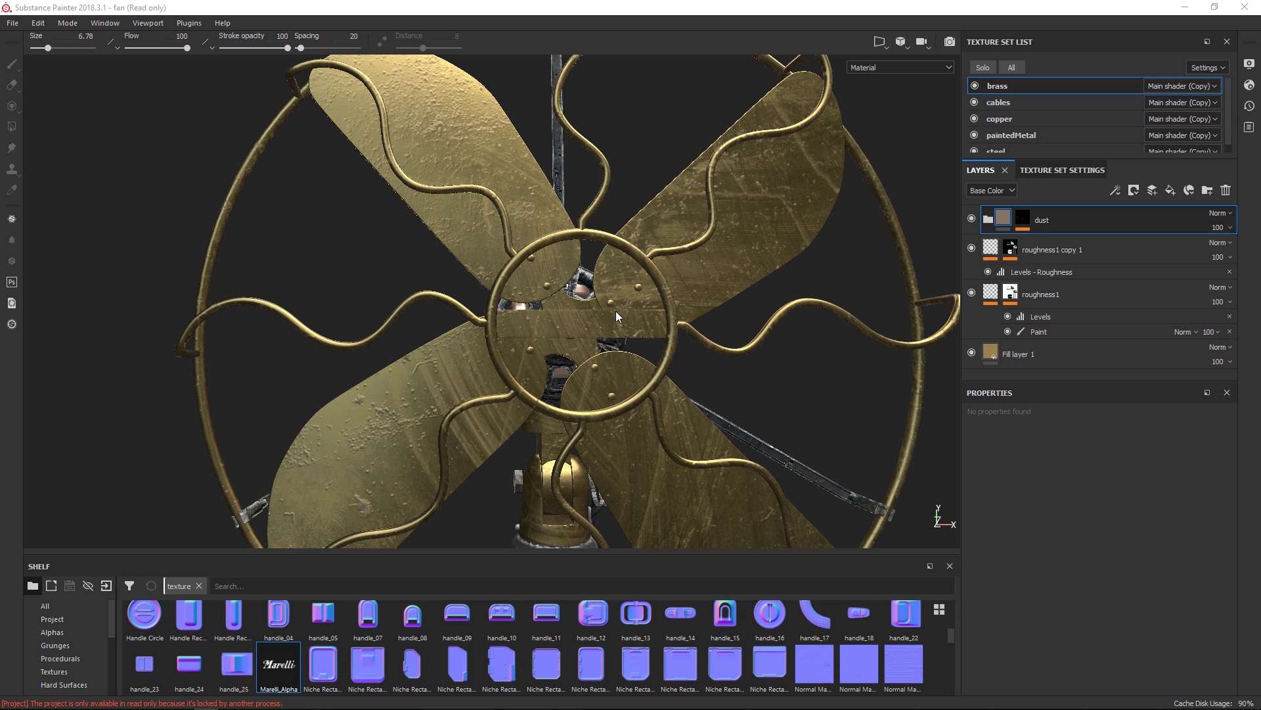
# Examine the brass fan's hub, crossbar and blades from several angles and distances.
pyautogui.keyDown('alt'); pyautogui.moveTo(614, 368); pyautogui.dragTo(599, 313, button='right'); pyautogui.keyUp('alt')
pyautogui.keyDown('alt'); pyautogui.moveTo(599, 312); pyautogui.dragTo(543, 298, button='middle'); pyautogui.keyUp('alt')
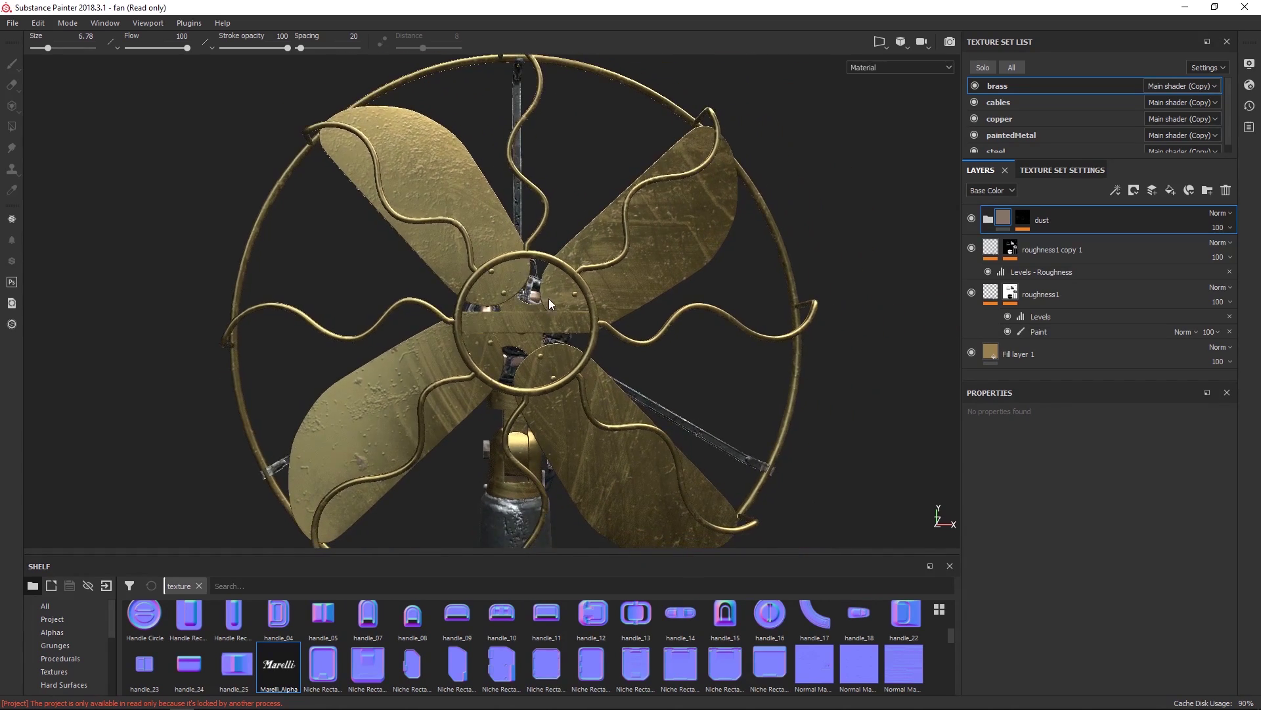
pyautogui.keyDown('alt'); pyautogui.moveTo(542, 299); pyautogui.dragTo(580, 296); pyautogui.keyUp('alt')
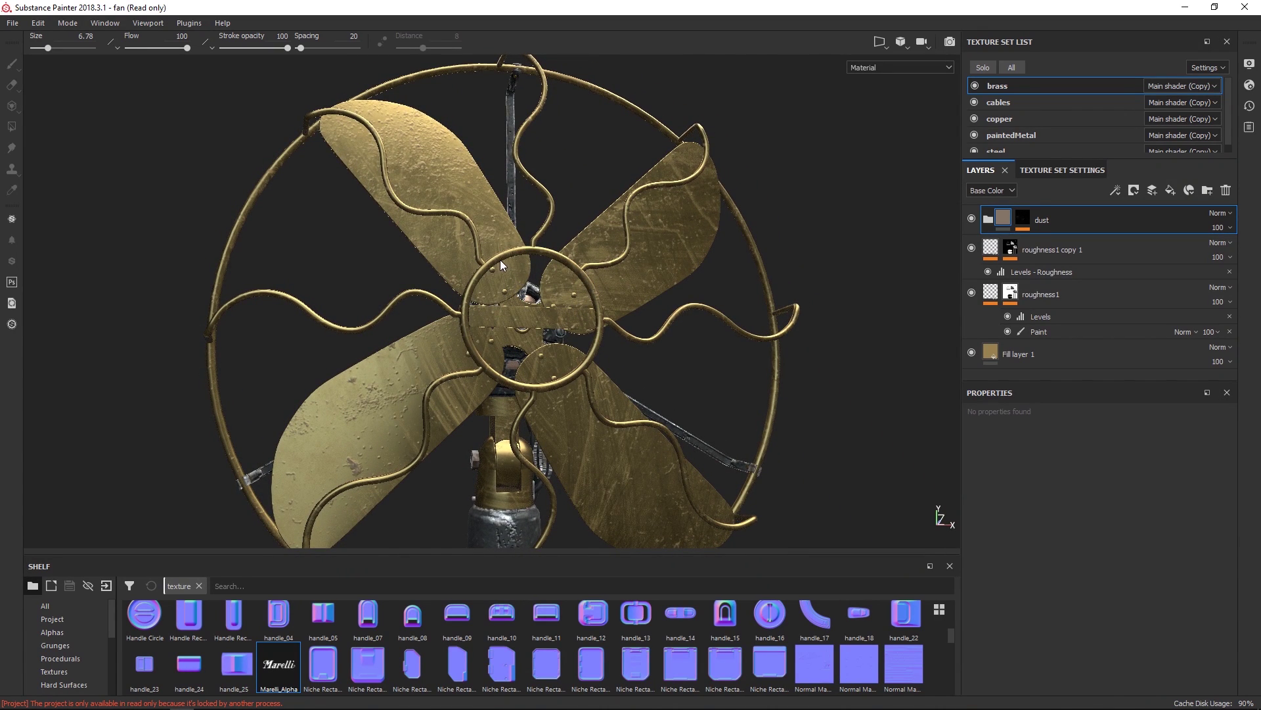
pyautogui.scroll(4, 525, 308)
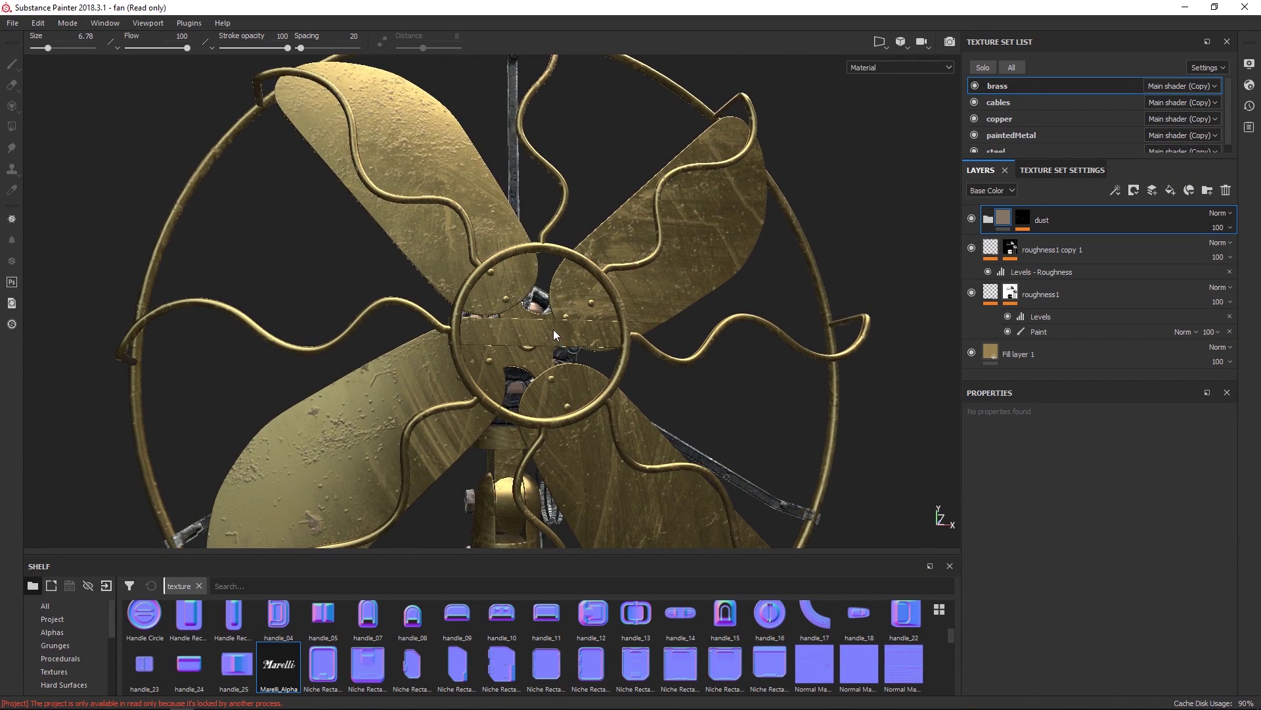
pyautogui.keyDown('alt'); pyautogui.moveTo(550, 325); pyautogui.dragTo(554, 329); pyautogui.keyUp('alt')
pyautogui.keyDown('alt'); pyautogui.moveTo(555, 329); pyautogui.dragTo(601, 373, button='right'); pyautogui.keyUp('alt')
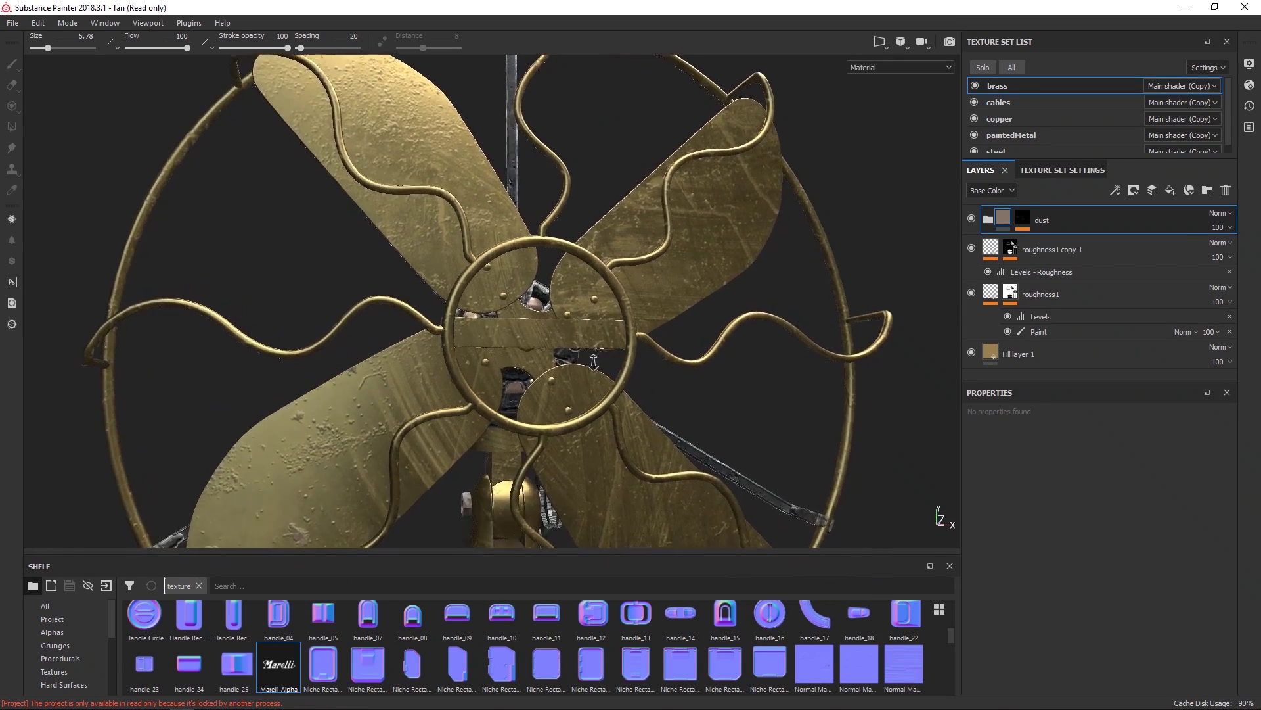
pyautogui.keyDown('alt'); pyautogui.moveTo(602, 372); pyautogui.dragTo(525, 326); pyautogui.keyUp('alt')
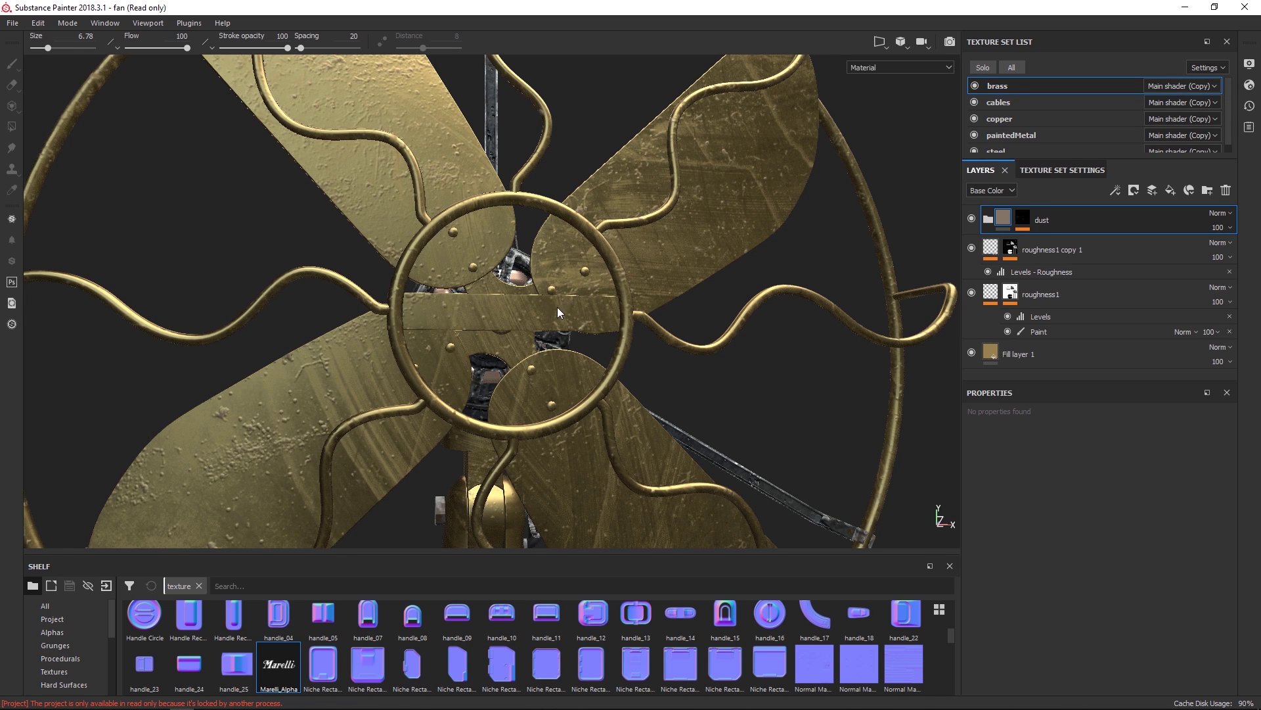
pyautogui.moveTo(541, 305)
pyautogui.keyDown('alt'); pyautogui.mouseDown()
pyautogui.moveTo(510, 308)
pyautogui.moveTo(539, 318)
pyautogui.mouseUp(); pyautogui.keyUp('alt')
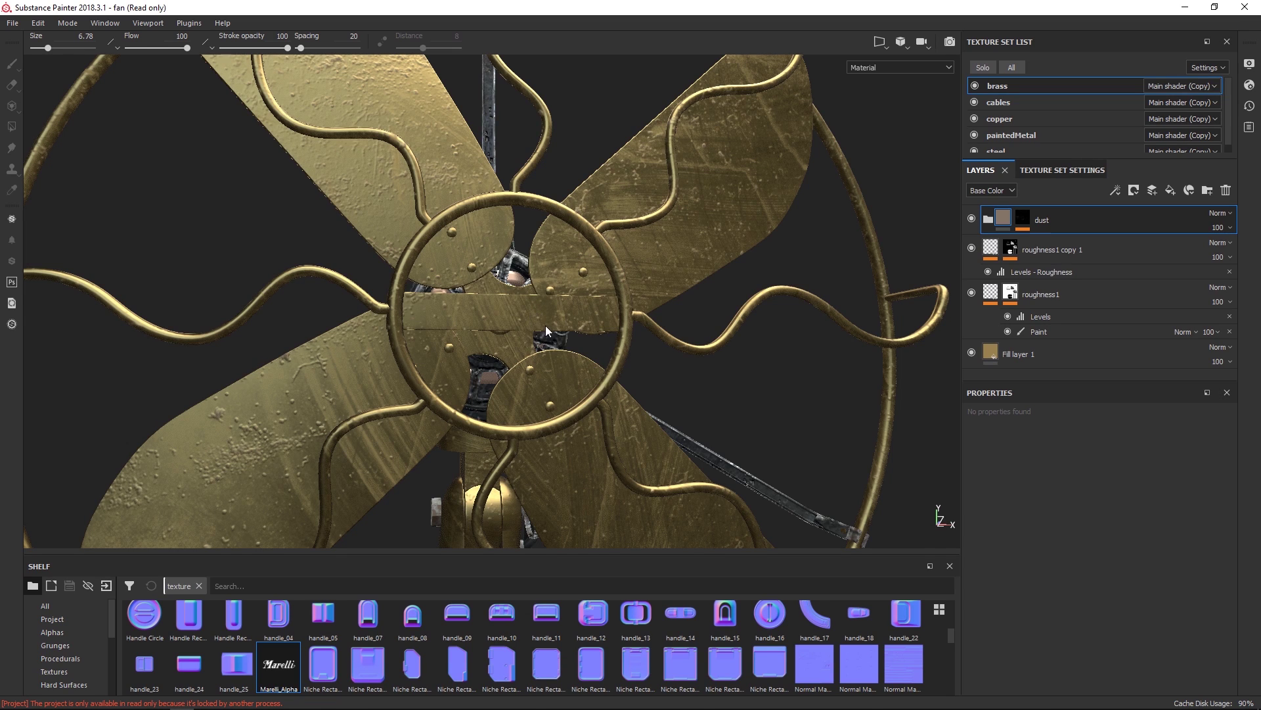
pyautogui.keyDown('shift'); pyautogui.moveTo(546, 326); pyautogui.dragTo(538, 329, button='right'); pyautogui.keyUp('shift')
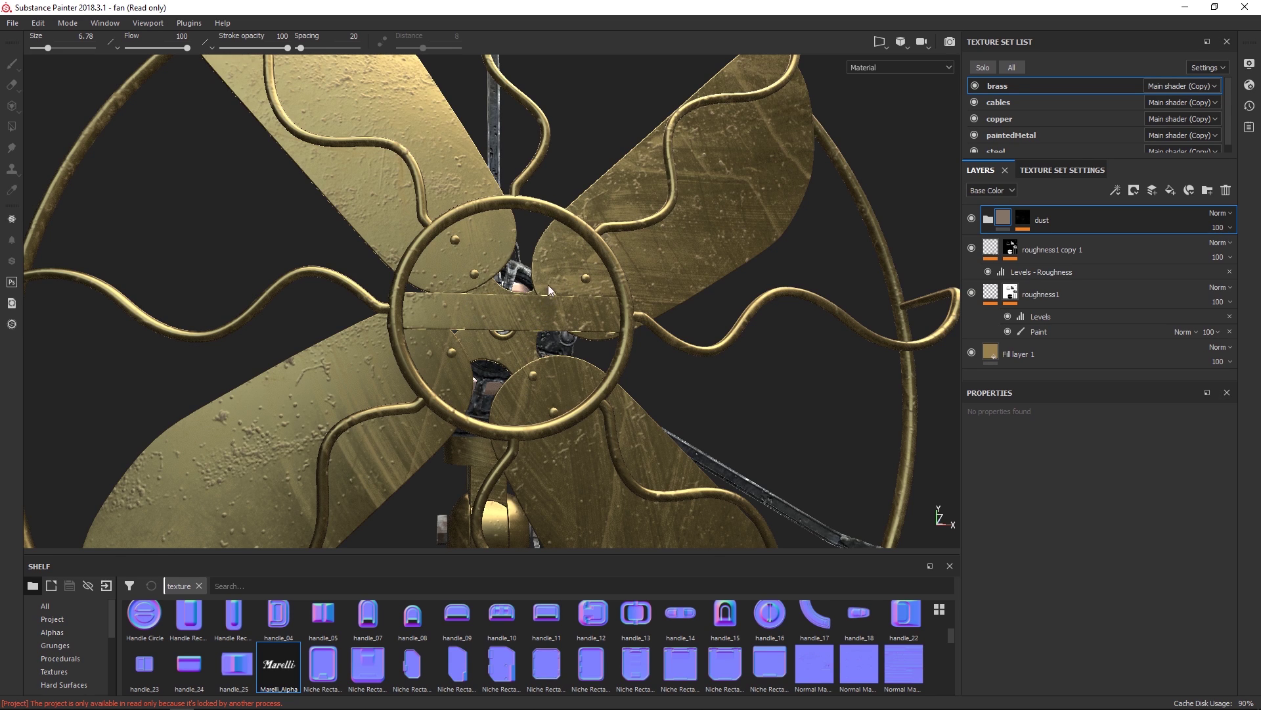
# Add a fill layer above the dust folder in the brass texture set and name it logo.
pyautogui.click(1171, 190)
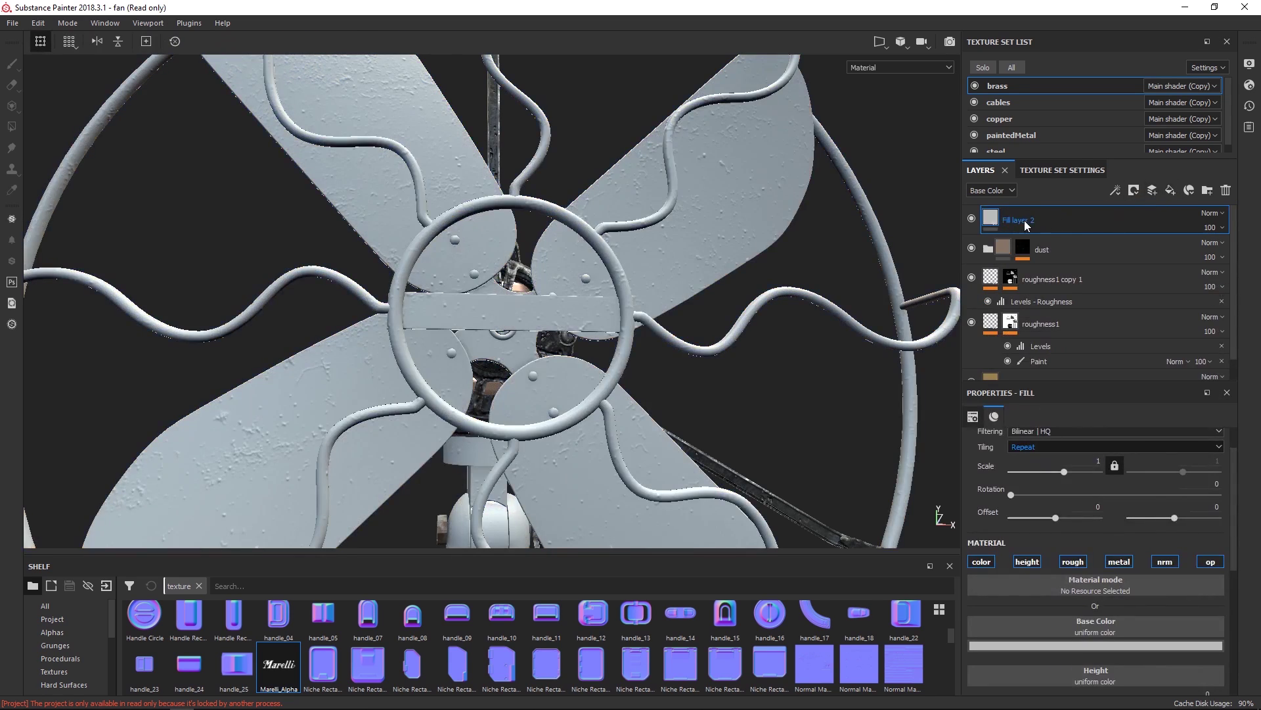
pyautogui.doubleClick(1082, 219)
pyautogui.write('logo')
pyautogui.press('Return')
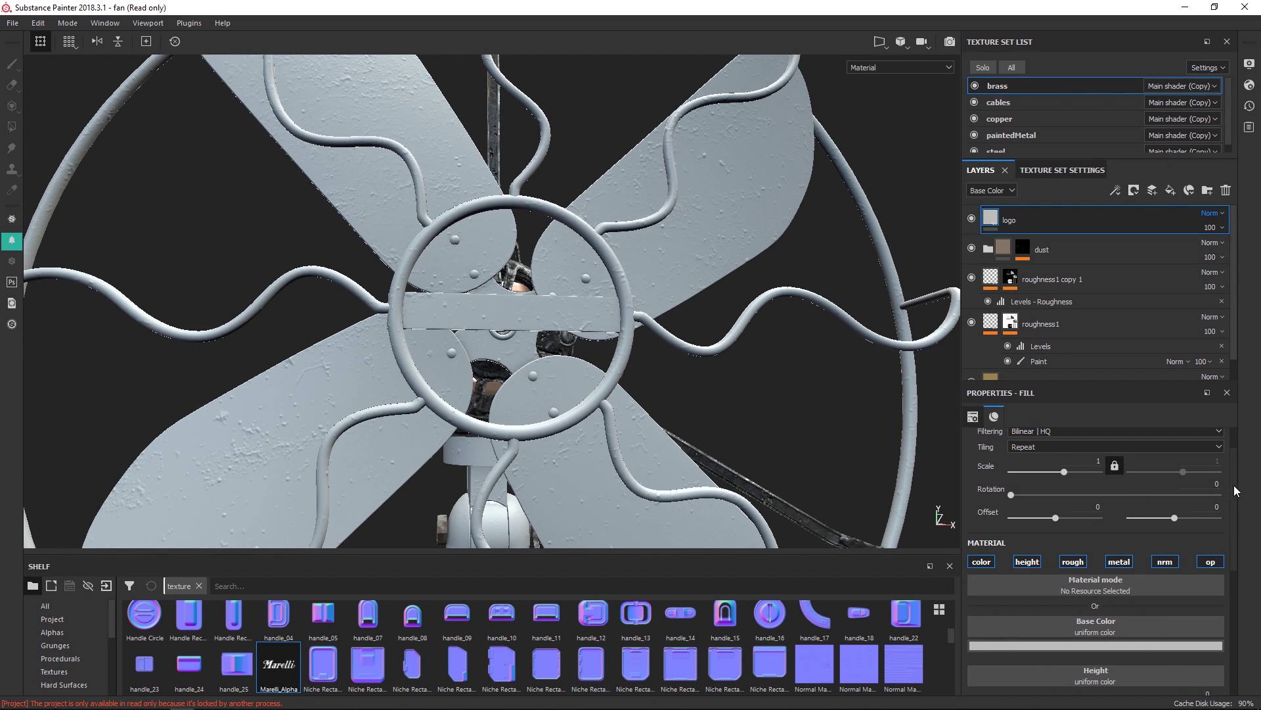
# Disable the height, rough, metal, nrm and op channels on the logo layer, keeping only color.
pyautogui.scroll(-2, 1236, 487)
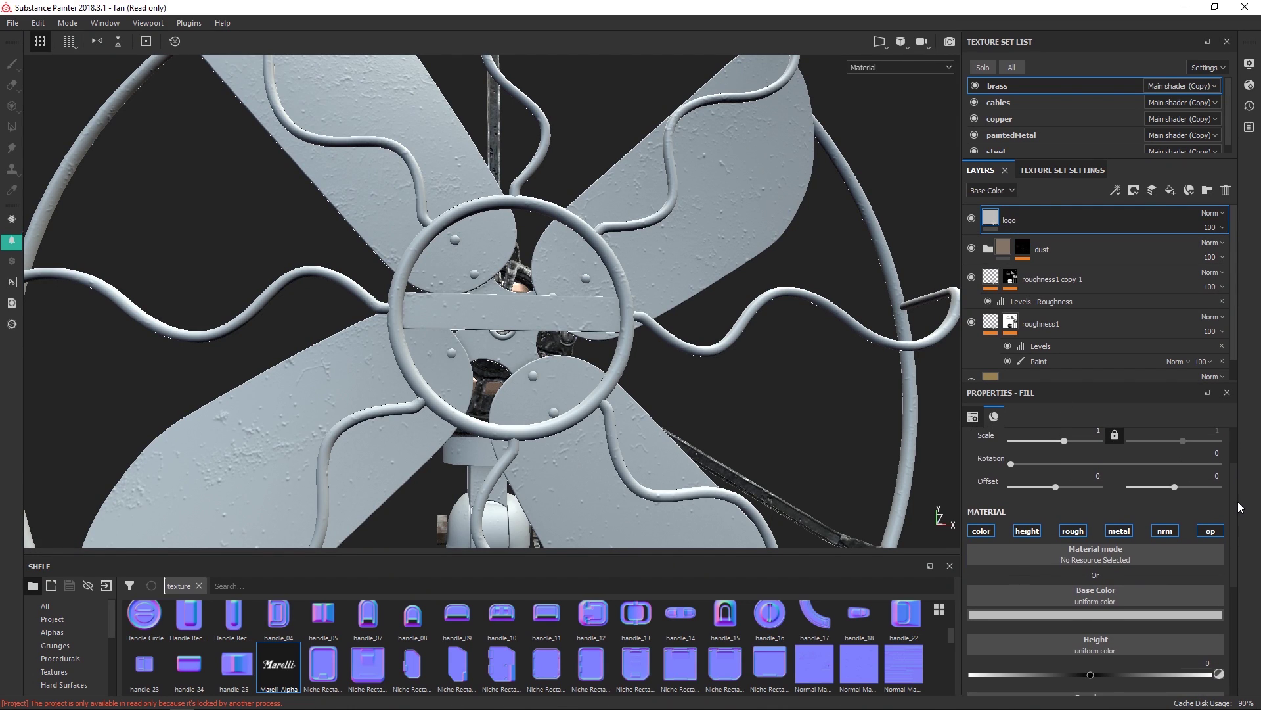
pyautogui.click(1028, 530)
pyautogui.click(1073, 530)
pyautogui.click(1119, 530)
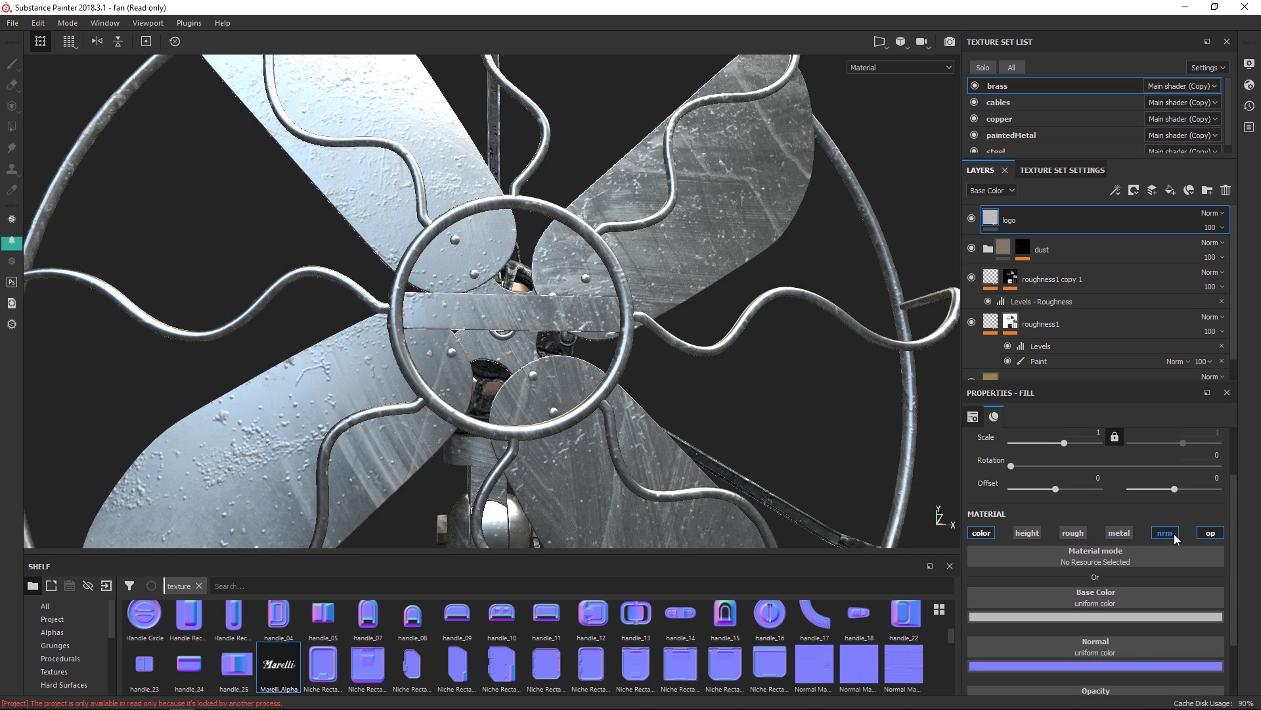
pyautogui.click(1165, 532)
pyautogui.click(1210, 532)
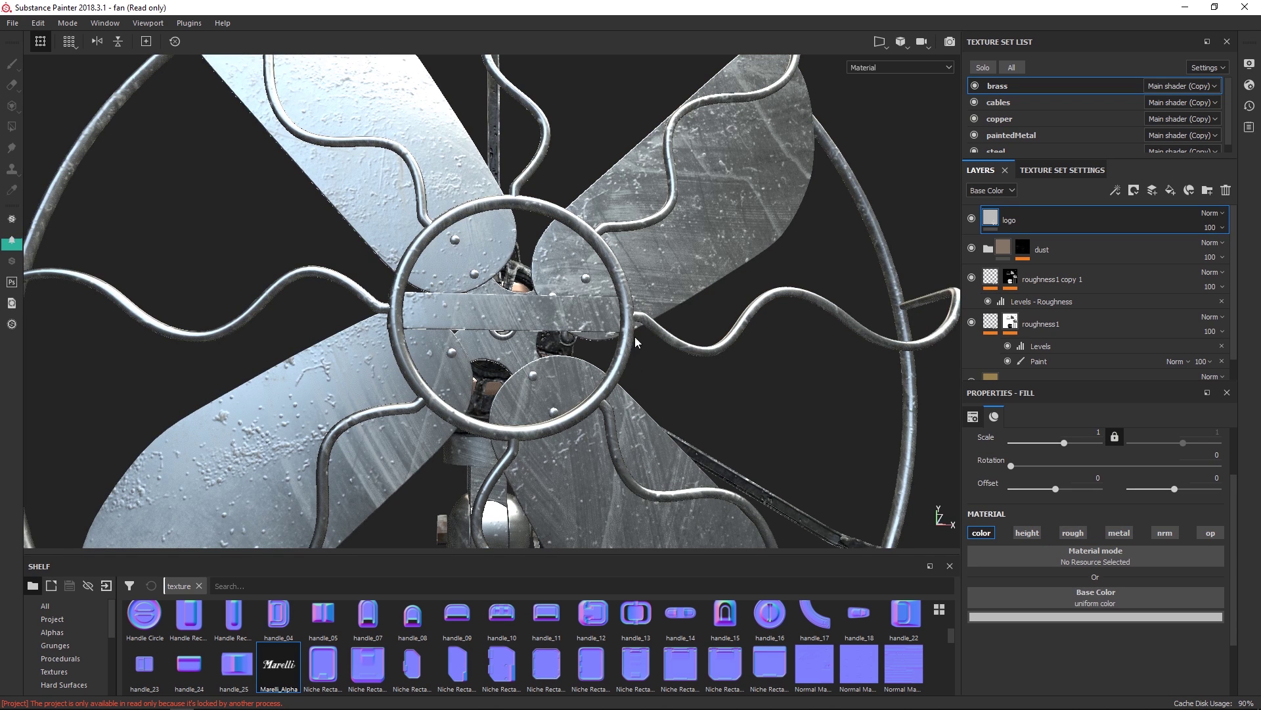
# Set the logo layer's base color to near-black, with RGB values of 0.006.
pyautogui.keyDown('alt'); pyautogui.moveTo(634, 338); pyautogui.dragTo(683, 360); pyautogui.keyUp('alt')
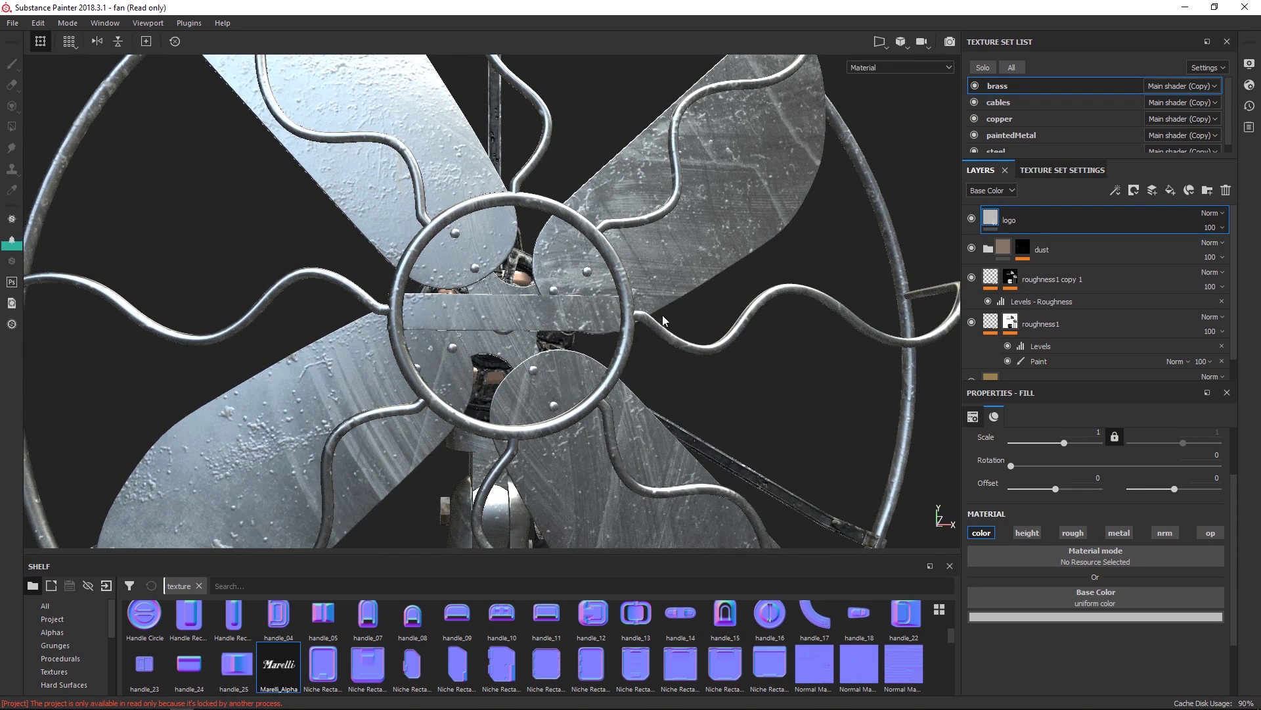
pyautogui.keyDown('alt'); pyautogui.moveTo(496, 272); pyautogui.dragTo(525, 260, button='middle'); pyautogui.keyUp('alt')
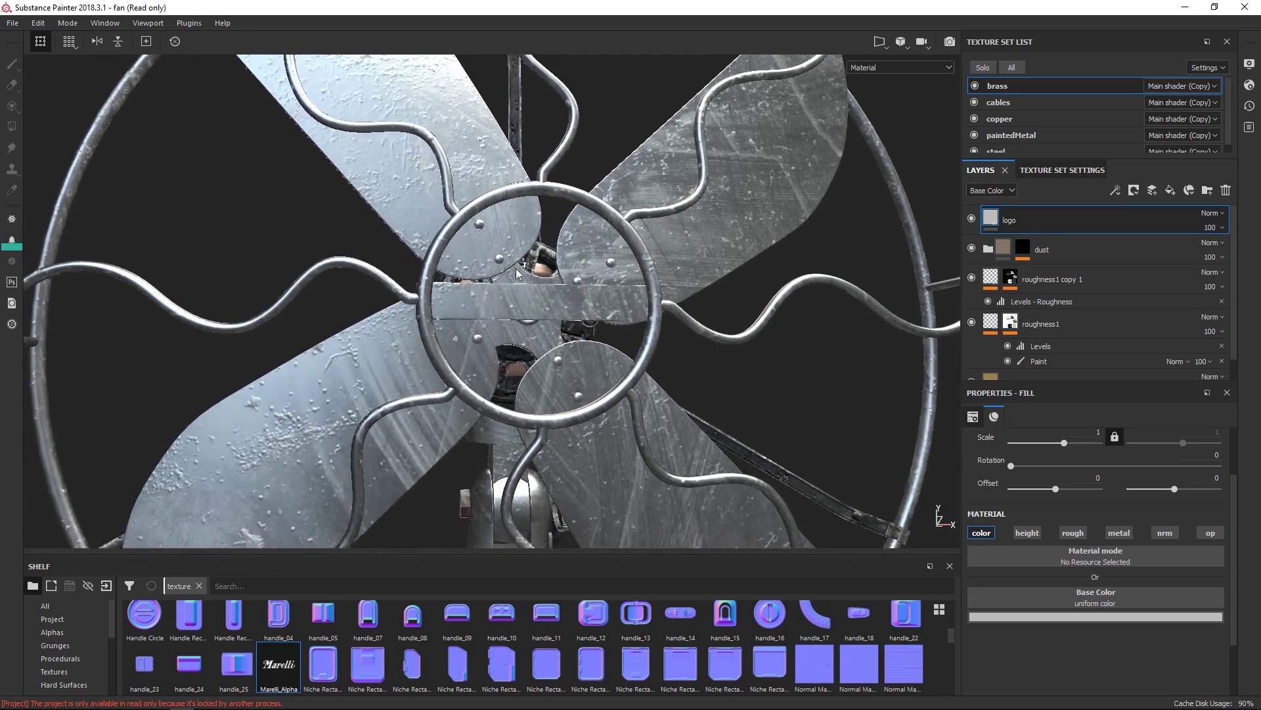
pyautogui.keyDown('alt'); pyautogui.moveTo(526, 261); pyautogui.dragTo(611, 358, button='right'); pyautogui.keyUp('alt')
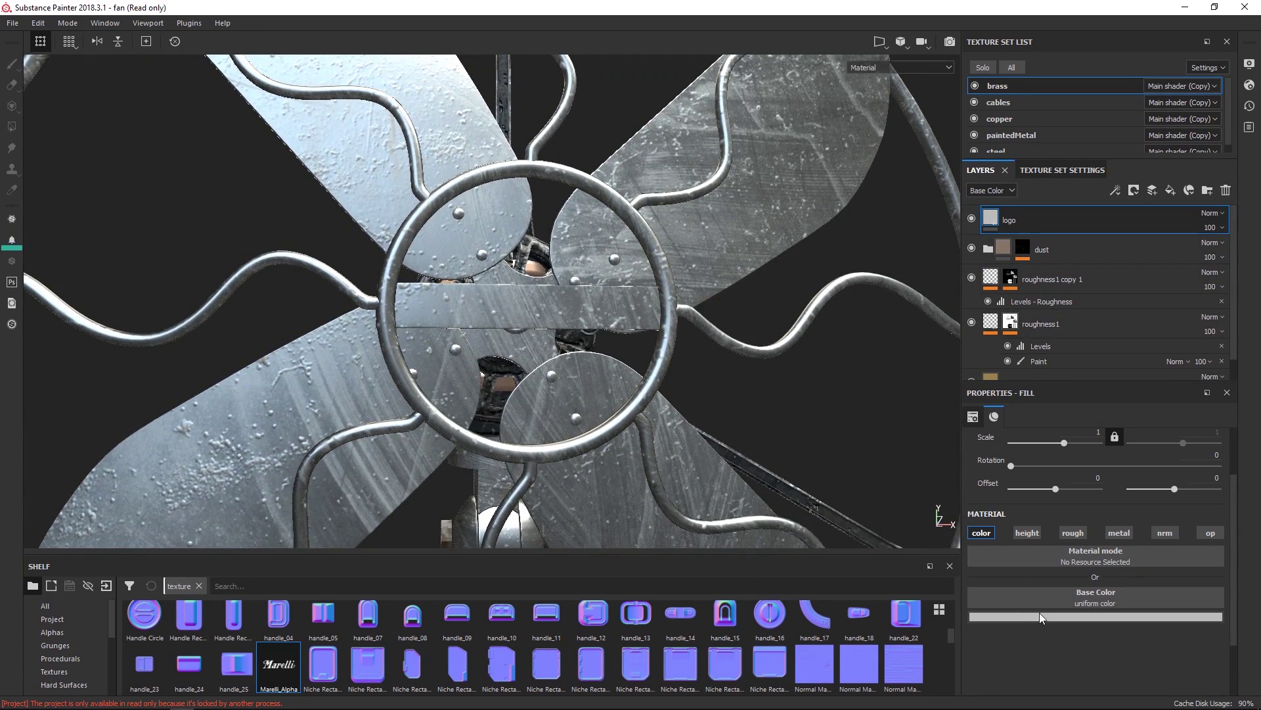
pyautogui.click(1046, 618)
pyautogui.moveTo(1071, 546); pyautogui.dragTo(1001, 579)
pyautogui.click(983, 570)
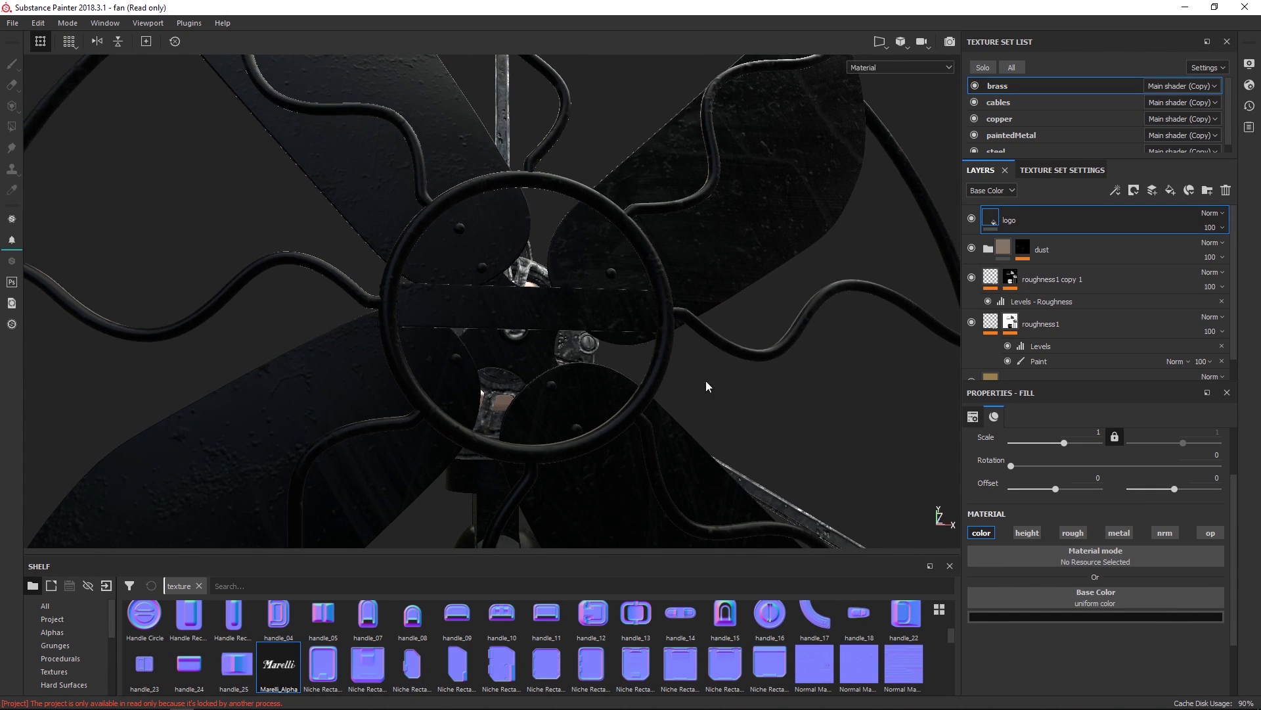
pyautogui.hotkey('ctrl', 's')
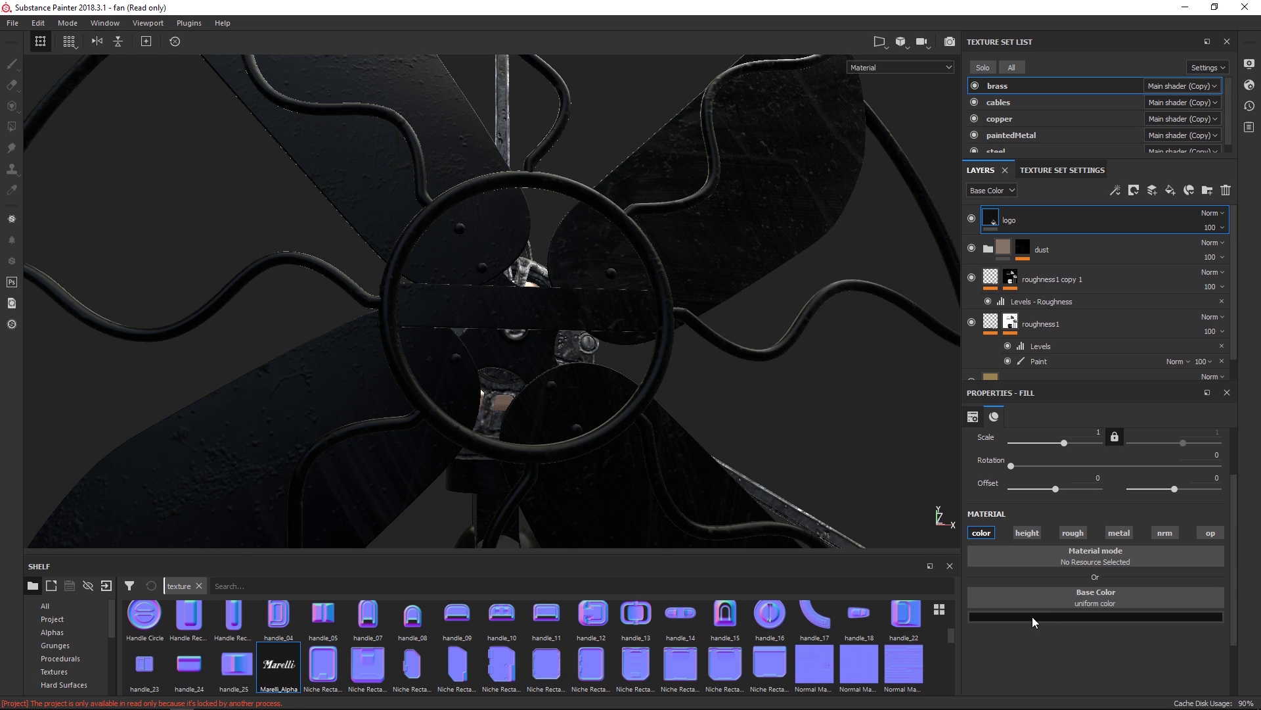
pyautogui.click(1049, 617)
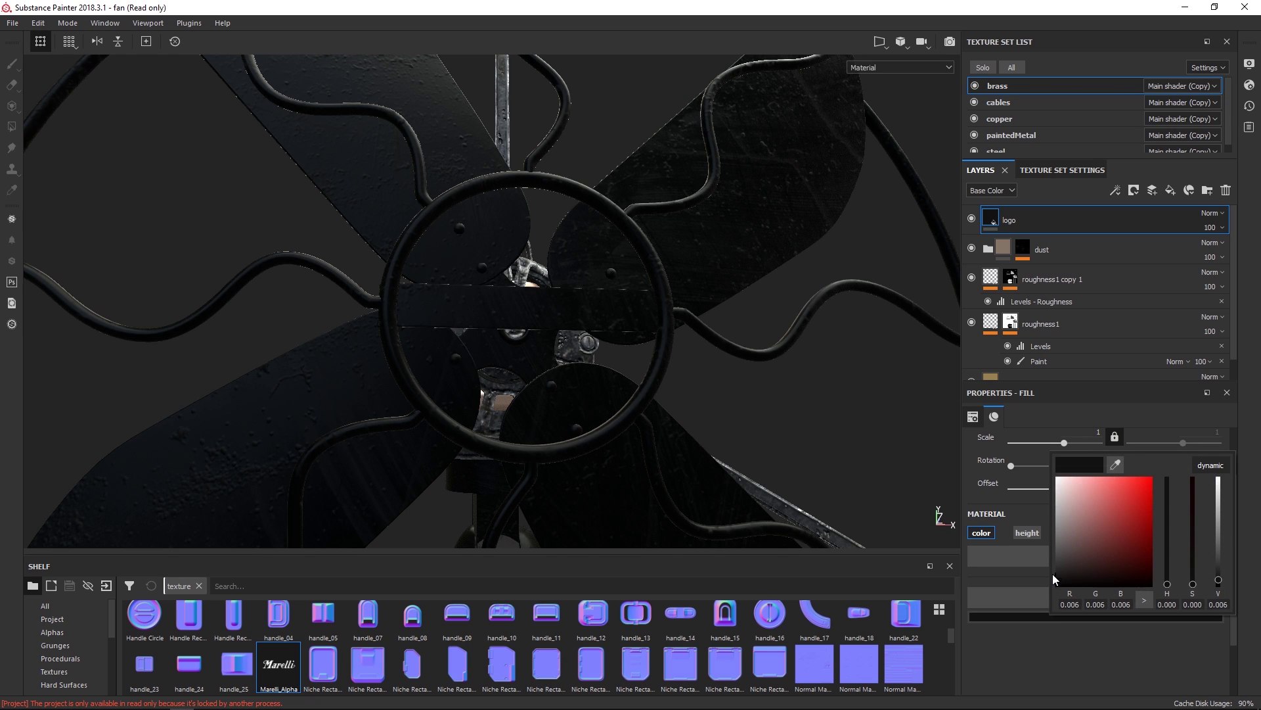
pyautogui.moveTo(1053, 575); pyautogui.dragTo(1004, 577)
# Add a black mask to the logo layer and a paint effect on that mask.
pyautogui.keyDown('alt'); pyautogui.moveTo(544, 396); pyautogui.dragTo(709, 376, button='middle'); pyautogui.keyUp('alt')
pyautogui.keyDown('alt'); pyautogui.moveTo(675, 394); pyautogui.dragTo(618, 422); pyautogui.keyUp('alt')
pyautogui.keyDown('alt'); pyautogui.moveTo(663, 351); pyautogui.dragTo(684, 366, button='middle'); pyautogui.keyUp('alt')
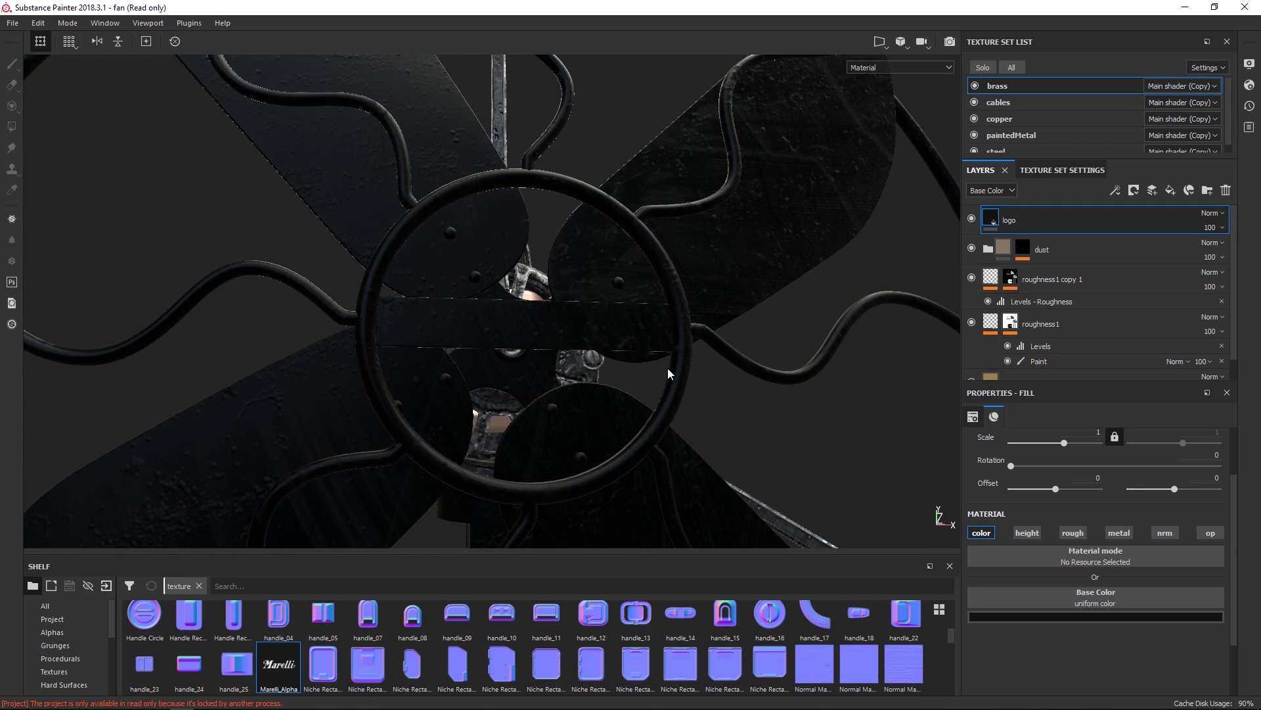
pyautogui.keyDown('alt'); pyautogui.moveTo(668, 368); pyautogui.dragTo(623, 379); pyautogui.keyUp('alt')
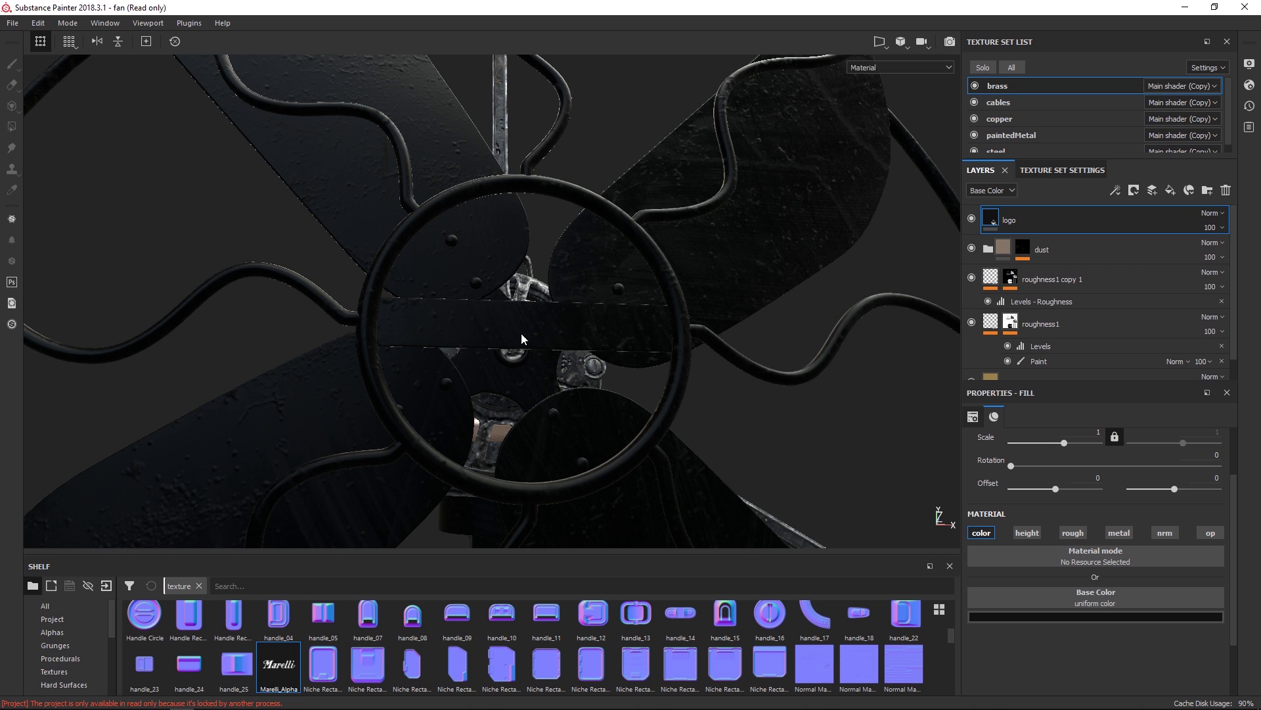
pyautogui.rightClick(1020, 220)
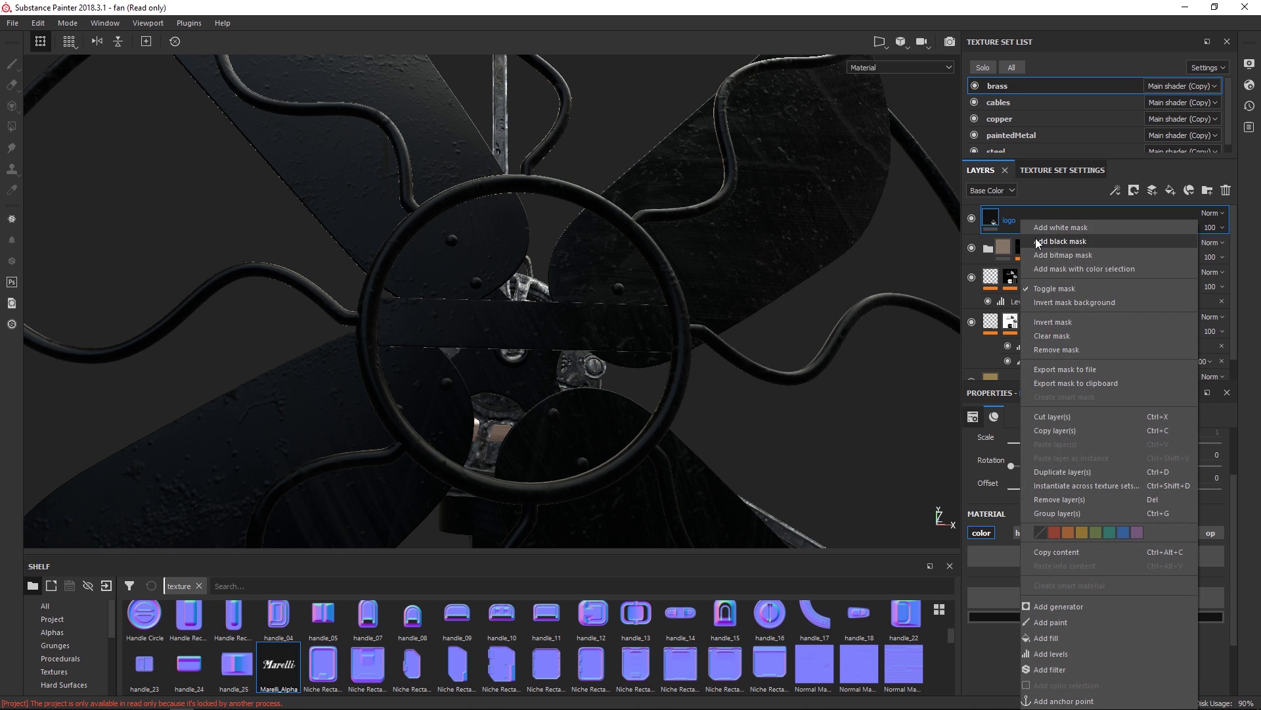
pyautogui.click(1060, 241)
pyautogui.press('1')
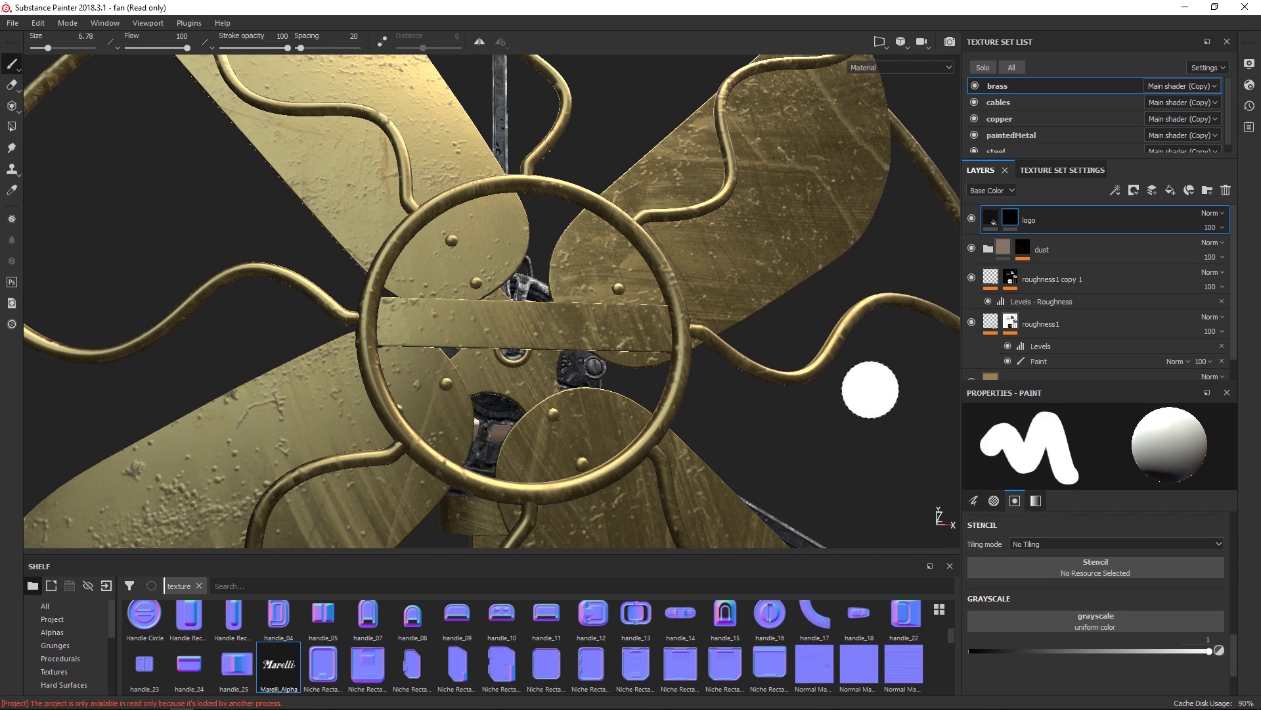
pyautogui.click(1117, 191)
pyautogui.click(1135, 225)
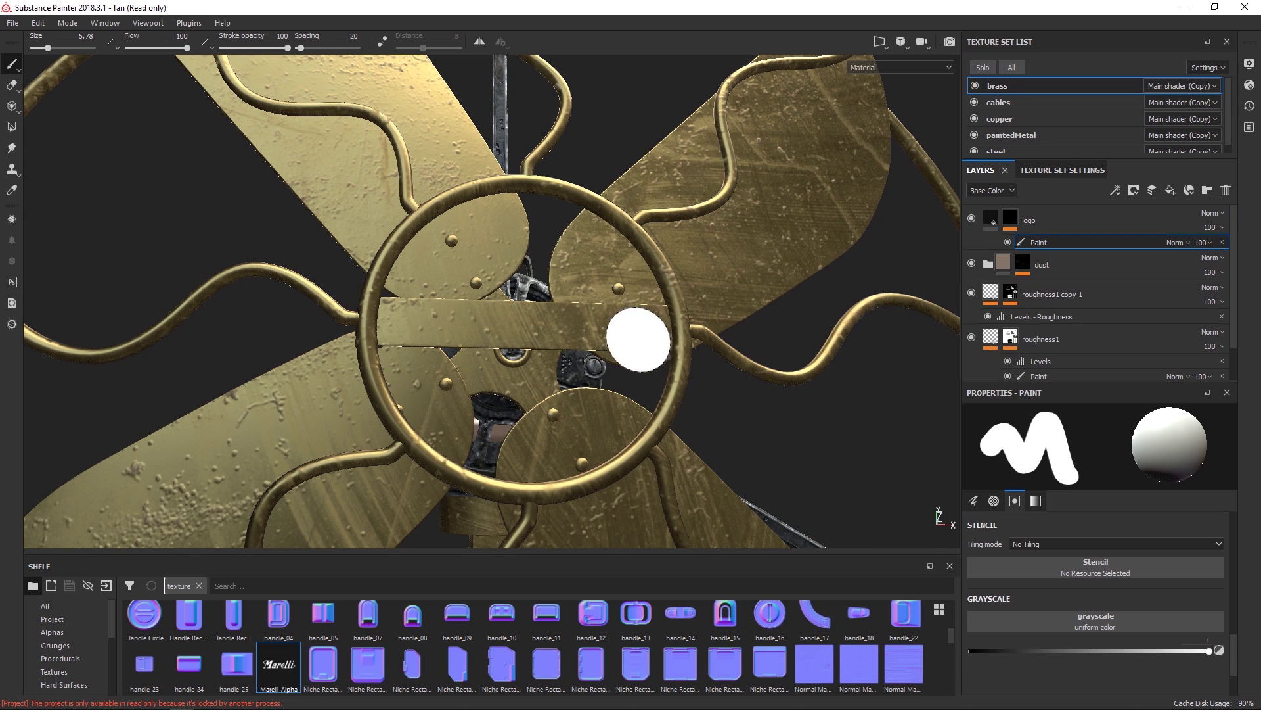
# Undo a test stroke across the fan's hub and reduce the brush size to 0.94.
pyautogui.moveTo(635, 339)
pyautogui.mouseDown()
pyautogui.moveTo(562, 326)
pyautogui.moveTo(417, 328)
pyautogui.moveTo(552, 358)
pyautogui.mouseUp()
pyautogui.hotkey('ctrl', 'z')
pyautogui.press('[')
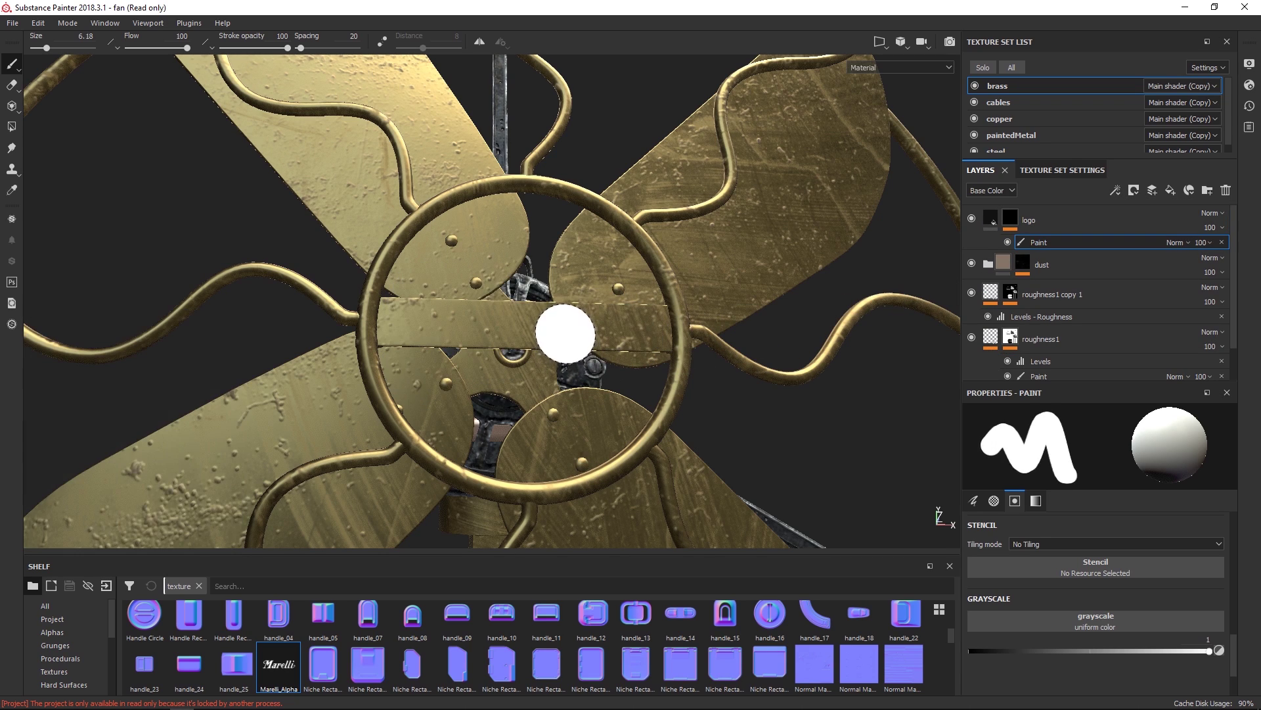
pyautogui.press('[')
pyautogui.press('[')
pyautogui.press('[')
pyautogui.press('[')
pyautogui.press('[')
pyautogui.press('[')
pyautogui.press('[')
pyautogui.press('[')
pyautogui.press('[')
pyautogui.press('[')
# Try hand-painting the letters FN on the hub's crossbar in the logo mask, and undo the strokes.
pyautogui.moveTo(486, 304)
pyautogui.mouseDown()
pyautogui.moveTo(481, 341)
pyautogui.moveTo(516, 302)
pyautogui.moveTo(503, 321)
pyautogui.moveTo(559, 304)
pyautogui.mouseUp()
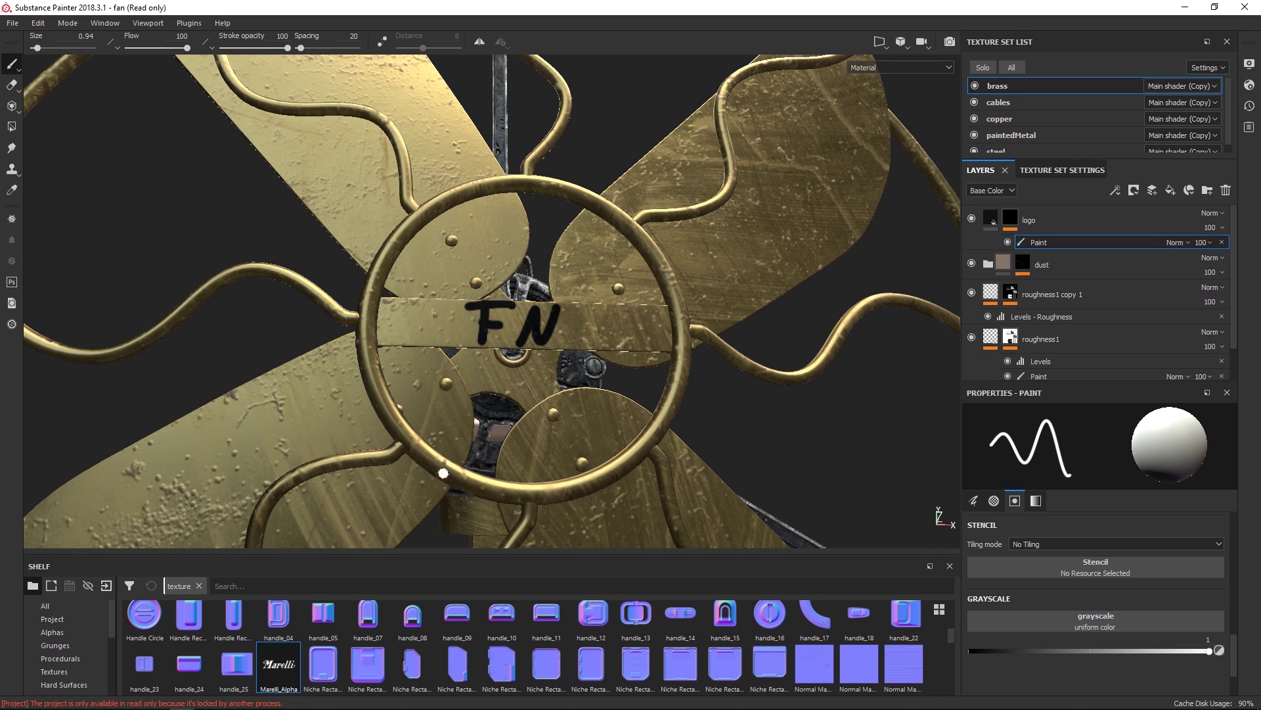
pyautogui.hotkey('ctrl', 'z')
pyautogui.hotkey('ctrl', 'z')
pyautogui.hotkey('ctrl', 'z')
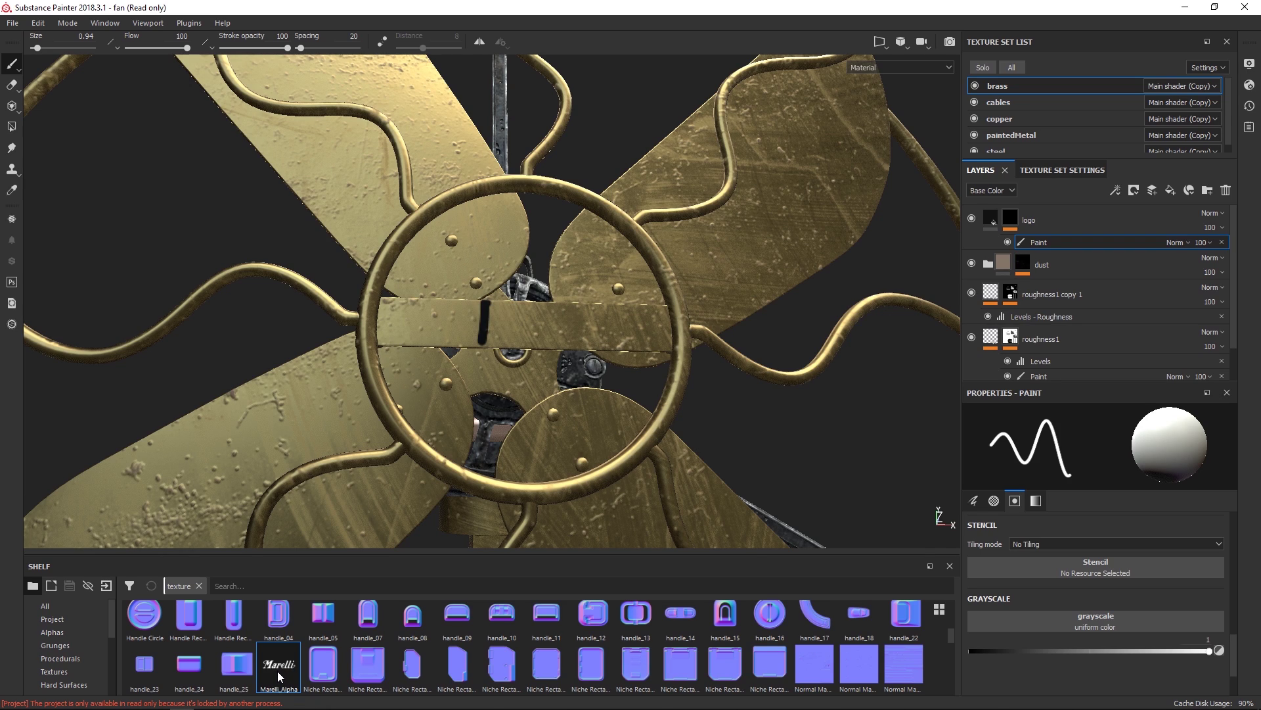
pyautogui.hotkey('ctrl', 'z')
# Assign the Marelli_Alpha texture to the paint brush's grayscale material.
pyautogui.scroll(-2, 1229, 668)
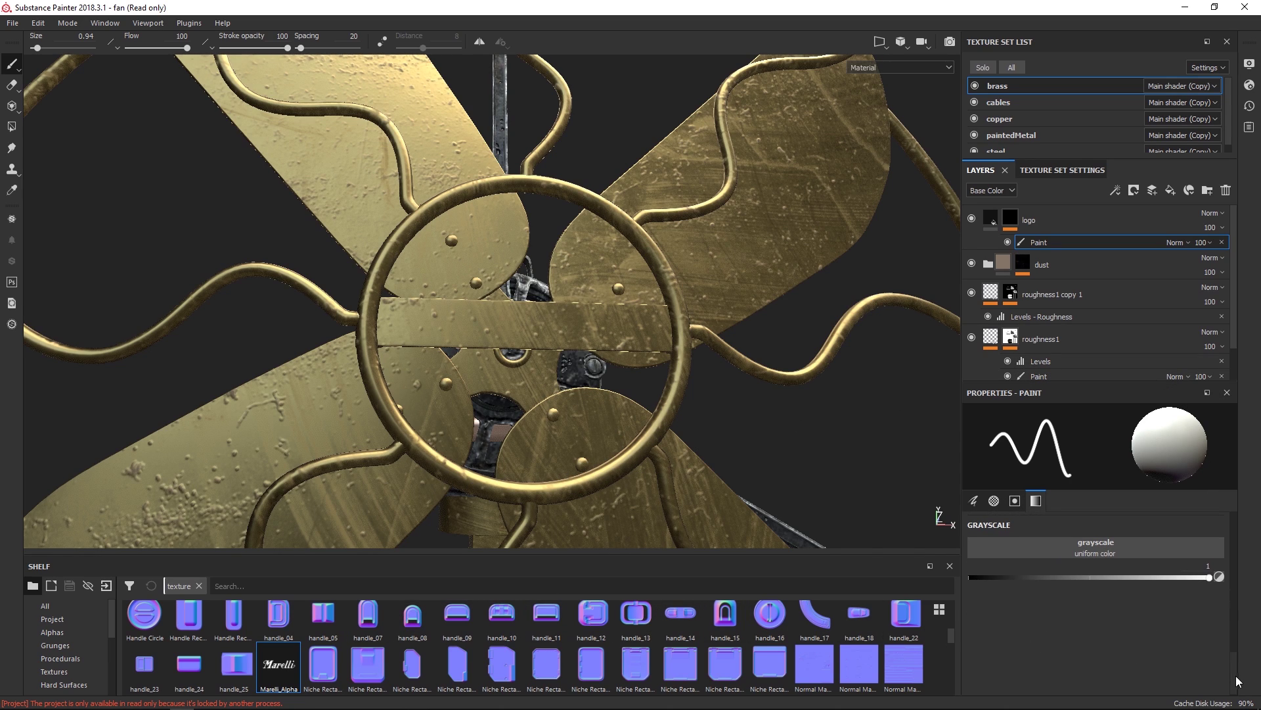
pyautogui.moveTo(1235, 669)
pyautogui.mouseDown()
pyautogui.moveTo(1230, 536)
pyautogui.moveTo(1230, 678)
pyautogui.moveTo(1231, 647)
pyautogui.mouseUp()
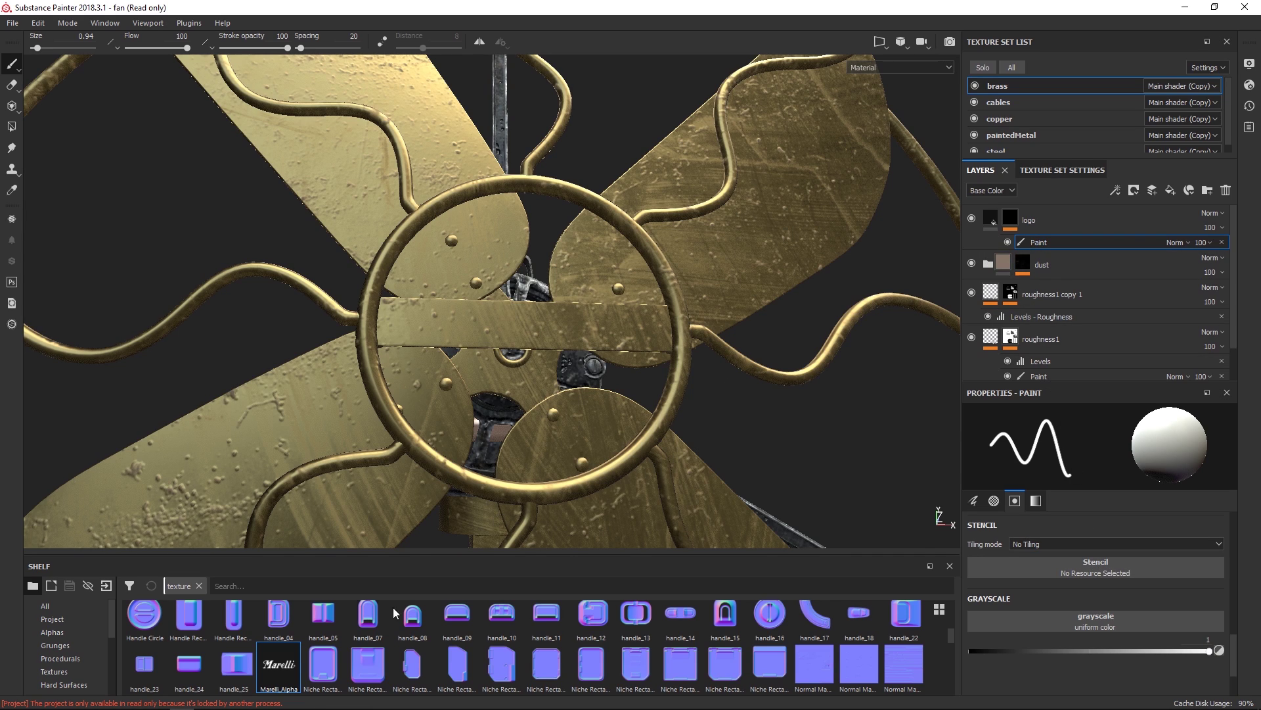
pyautogui.moveTo(270, 674); pyautogui.dragTo(1057, 626)
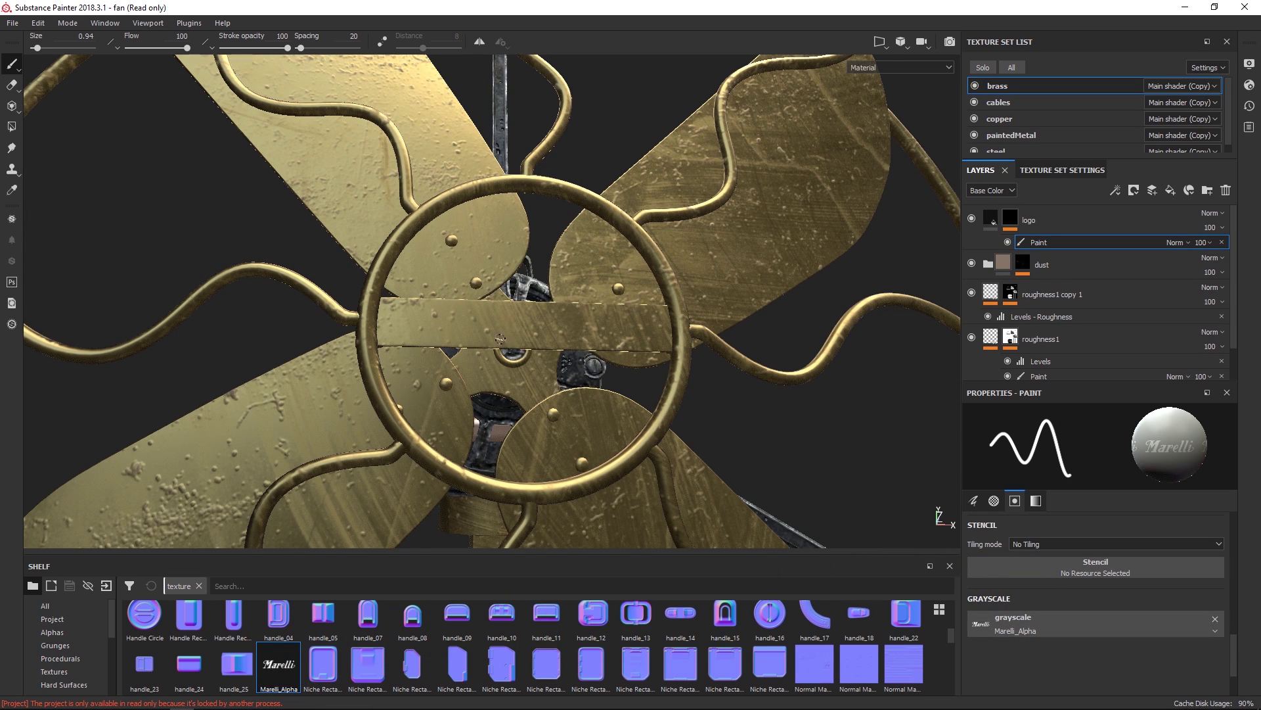
# Enlarge the logo brush to a size of about 18.1 and enable pen pressure for its size.
pyautogui.keyDown('ctrl'); pyautogui.moveTo(515, 329); pyautogui.dragTo(548, 332, button='right'); pyautogui.keyUp('ctrl')
pyautogui.keyDown('alt'); pyautogui.moveTo(622, 346); pyautogui.dragTo(557, 344); pyautogui.keyUp('alt')
pyautogui.keyDown('ctrl'); pyautogui.moveTo(556, 345); pyautogui.dragTo(552, 344, button='right'); pyautogui.keyUp('ctrl')
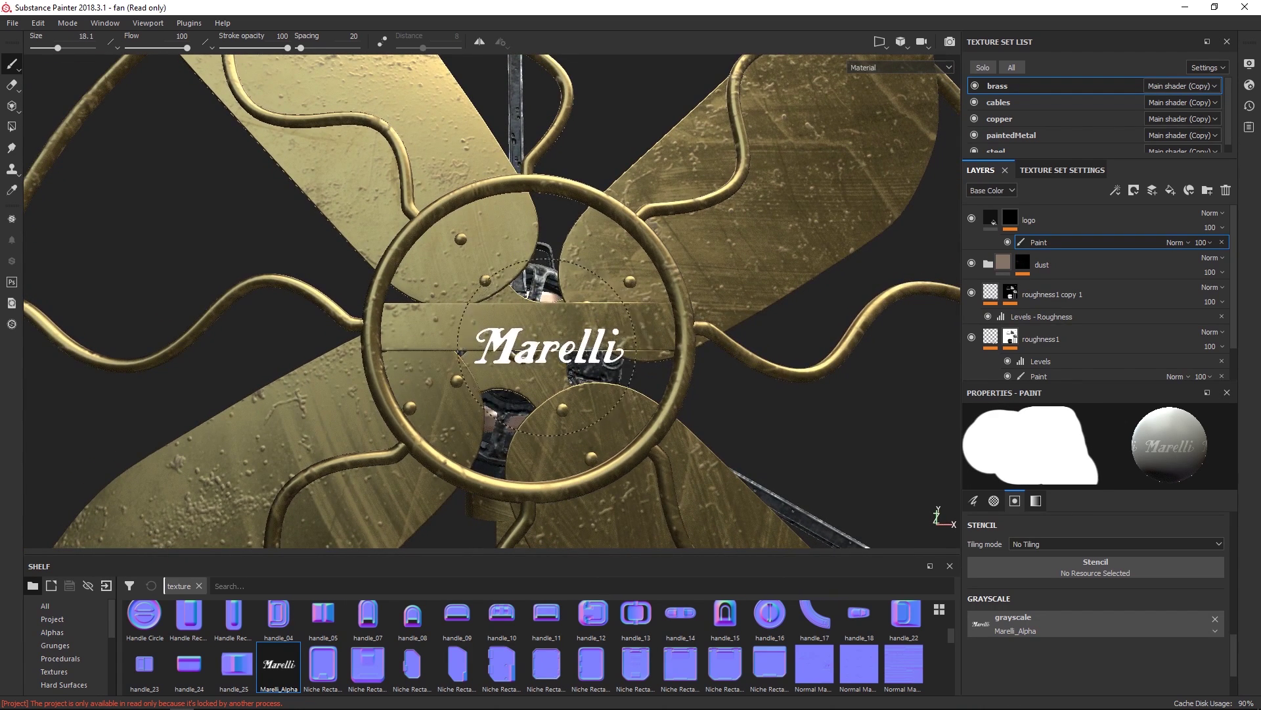
pyautogui.click(109, 41)
pyautogui.click(123, 75)
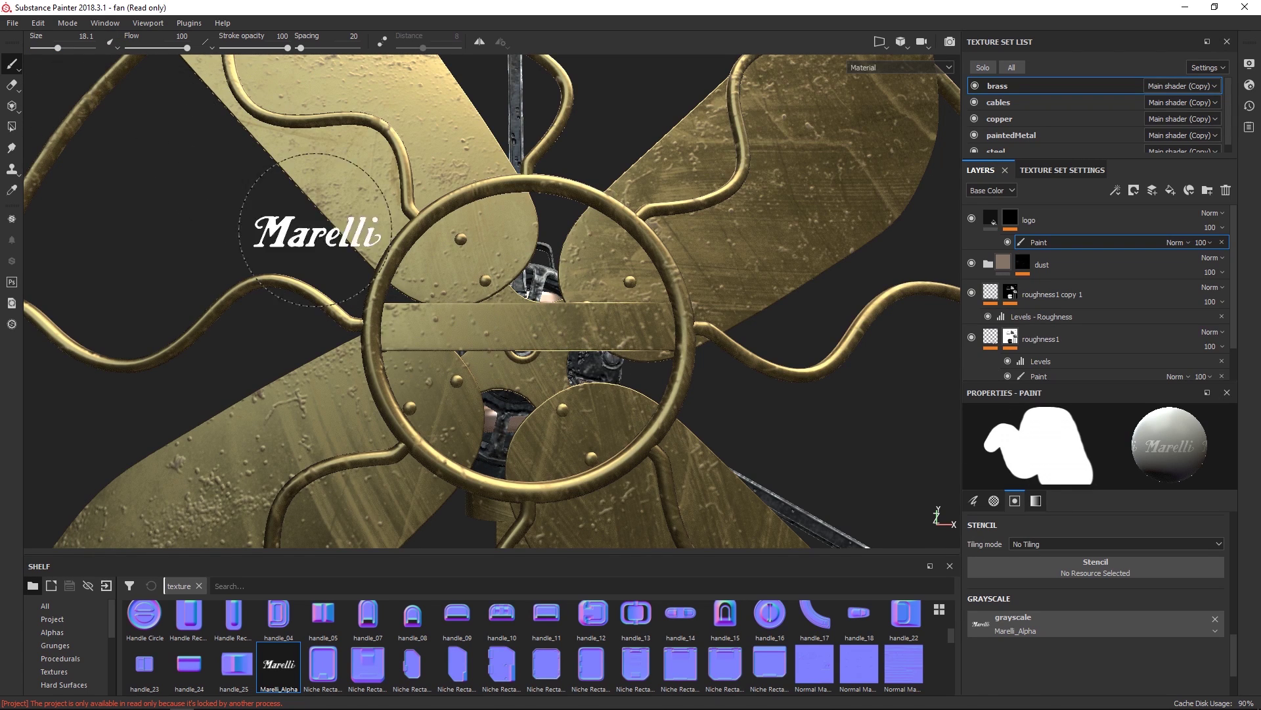
# Try stamping the Marelli logo on the hub's crossbar and in a stroke over the upper-right blade, and undo the stamps.
pyautogui.click(557, 330)
pyautogui.hotkey('ctrl', 'z')
pyautogui.click(469, 332)
pyautogui.click(590, 328)
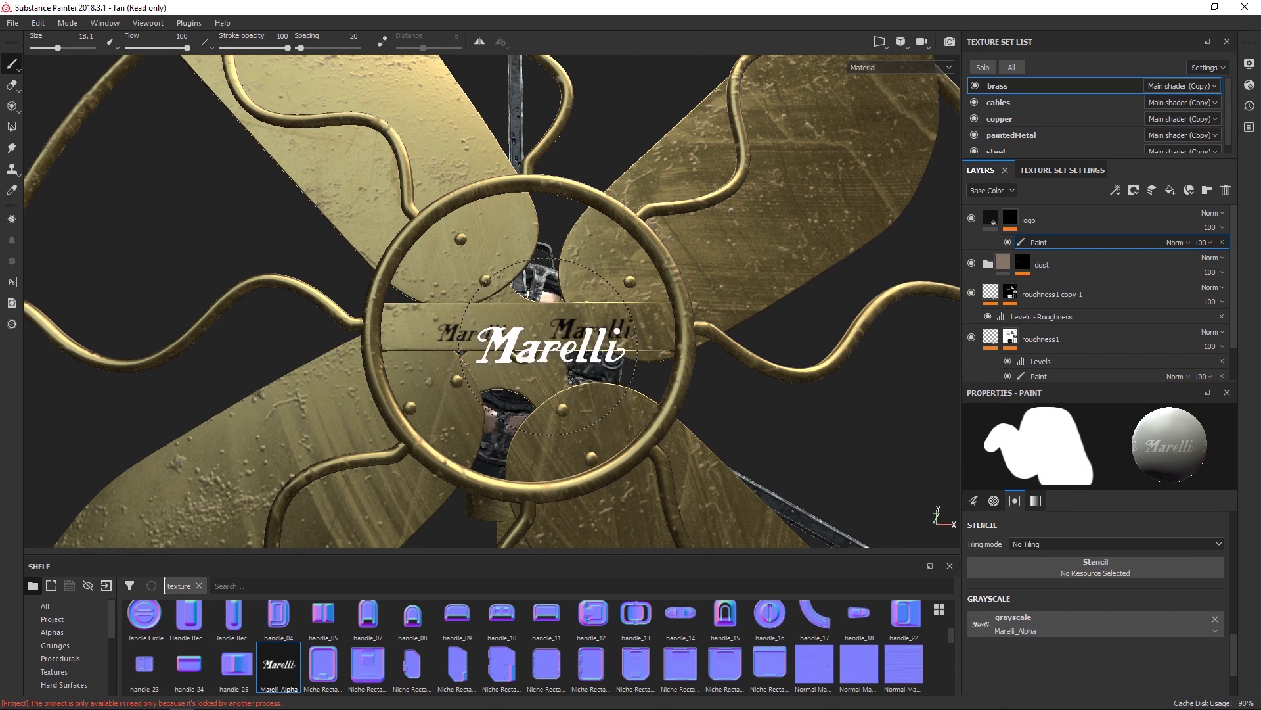
pyautogui.hotkey('ctrl', 'z')
pyautogui.click(536, 326)
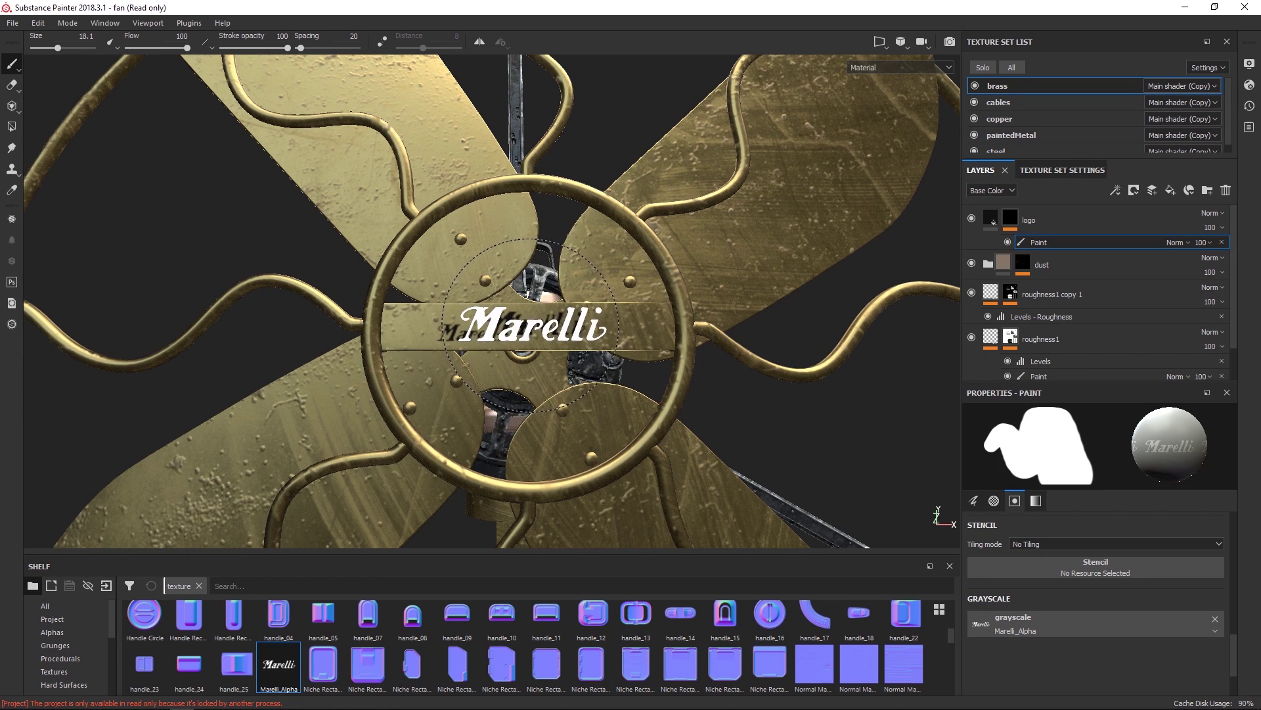
pyautogui.click(533, 325)
pyautogui.moveTo(769, 200); pyautogui.dragTo(644, 333)
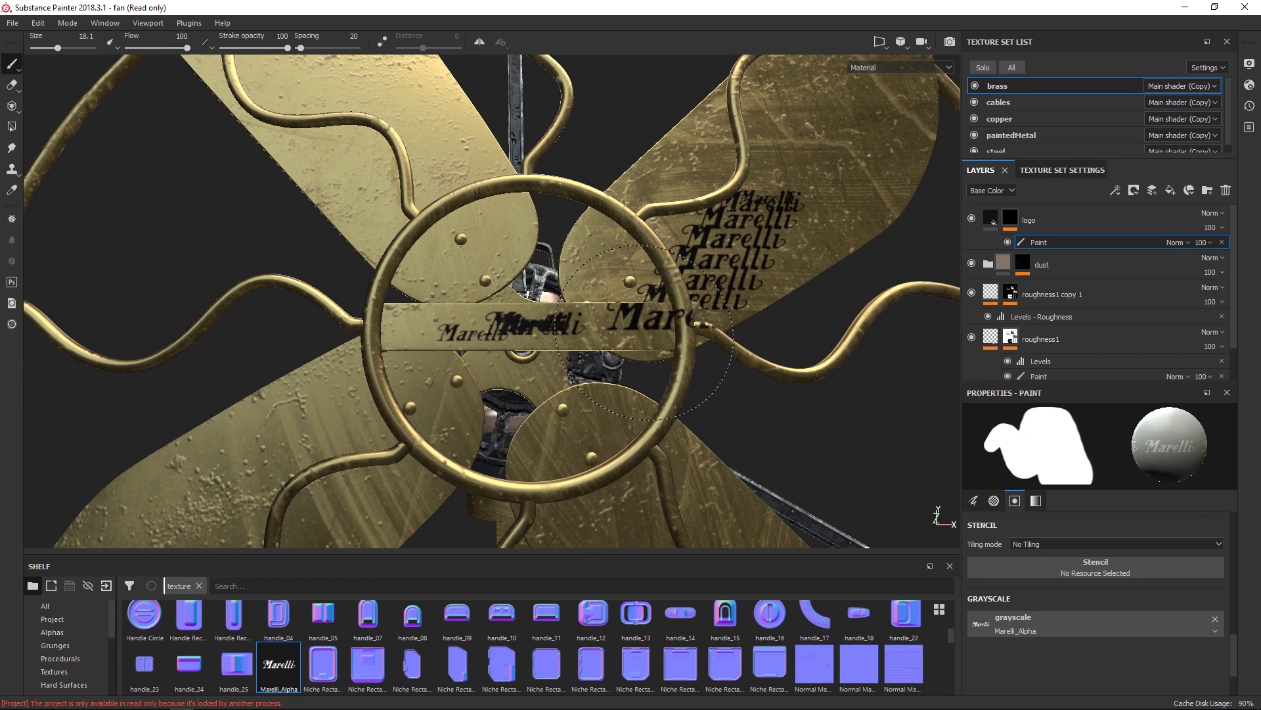
pyautogui.hotkey('ctrl', 'z')
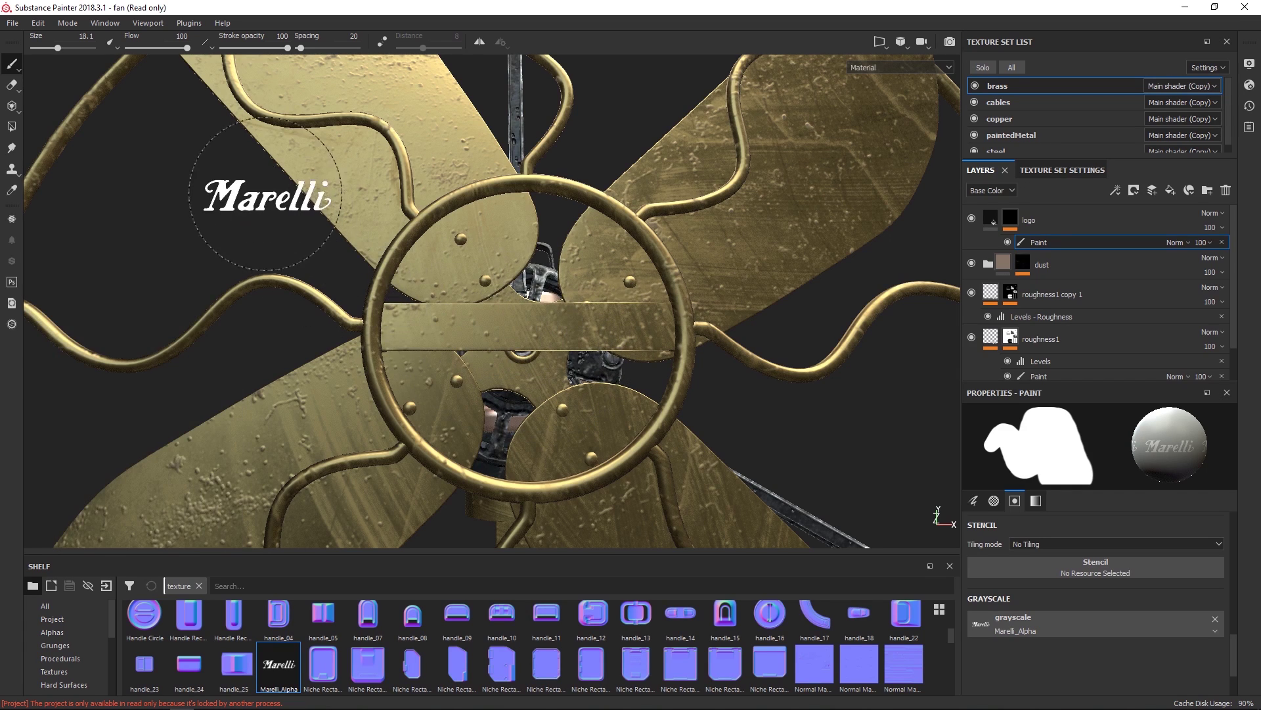
# Turn off pen pressure for the logo brush's size and try stamping the Marelli logo on the hub's crossbar, undoing the stamps.
pyautogui.click(111, 43)
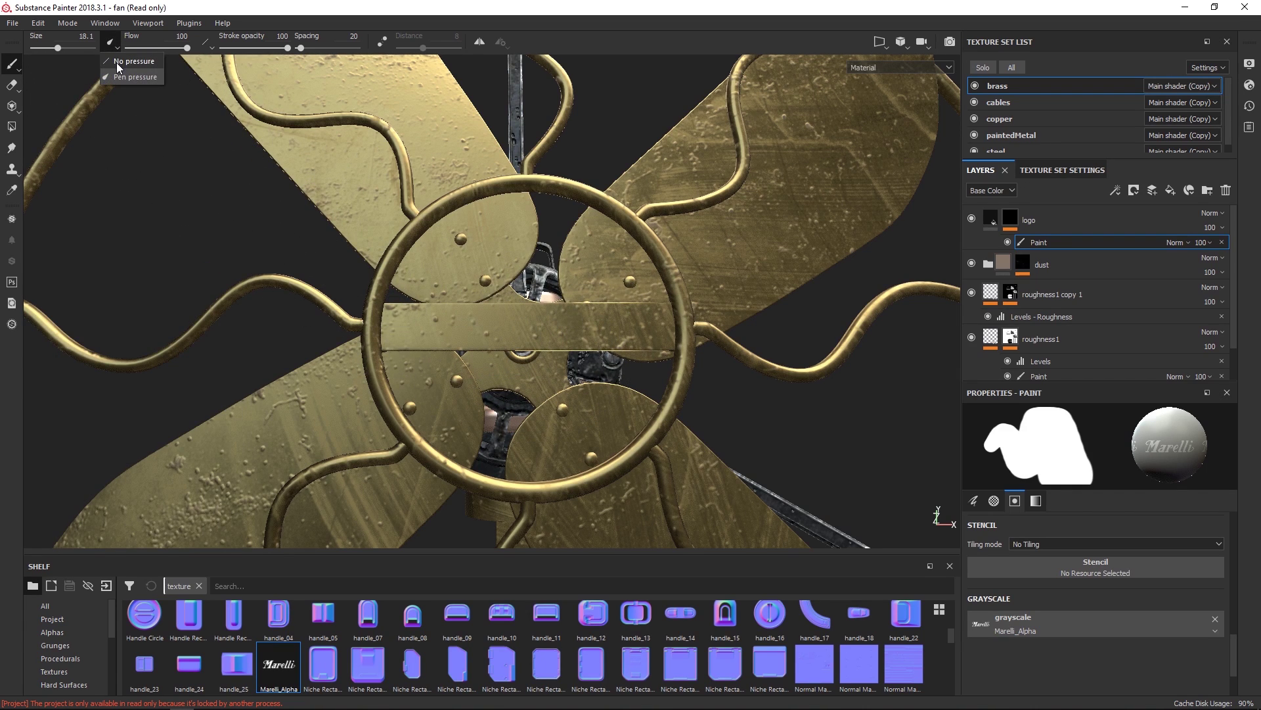
pyautogui.click(117, 64)
pyautogui.moveTo(562, 335)
pyautogui.keyDown('ctrl'); pyautogui.mouseDown(button='right')
pyautogui.moveTo(531, 337)
pyautogui.moveTo(555, 361)
pyautogui.moveTo(523, 446)
pyautogui.moveTo(527, 328)
pyautogui.mouseUp(button='right'); pyautogui.keyUp('ctrl')
pyautogui.click(523, 327)
pyautogui.hotkey('ctrl', 'z')
pyautogui.click(517, 327)
pyautogui.hotkey('ctrl', 'z')
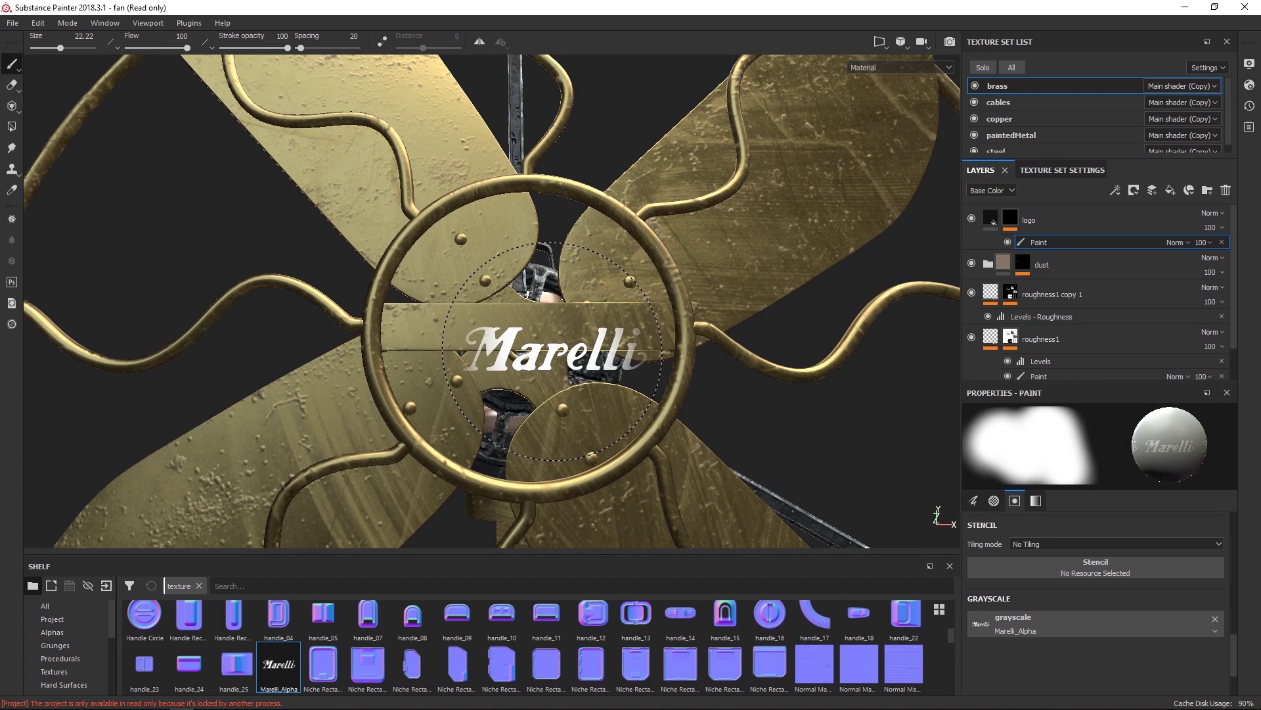
# Reduce the logo brush to a size of about 18.61 and stamp the Marelli logo centred on the hub's crossbar.
pyautogui.moveTo(552, 349)
pyautogui.keyDown('ctrl'); pyautogui.mouseDown(button='right')
pyautogui.moveTo(553, 332)
pyautogui.moveTo(552, 355)
pyautogui.moveTo(539, 347)
pyautogui.moveTo(582, 314)
pyautogui.moveTo(576, 305)
pyautogui.moveTo(581, 318)
pyautogui.mouseUp(button='right'); pyautogui.keyUp('ctrl')
pyautogui.moveTo(1234, 654); pyautogui.dragTo(1234, 533)
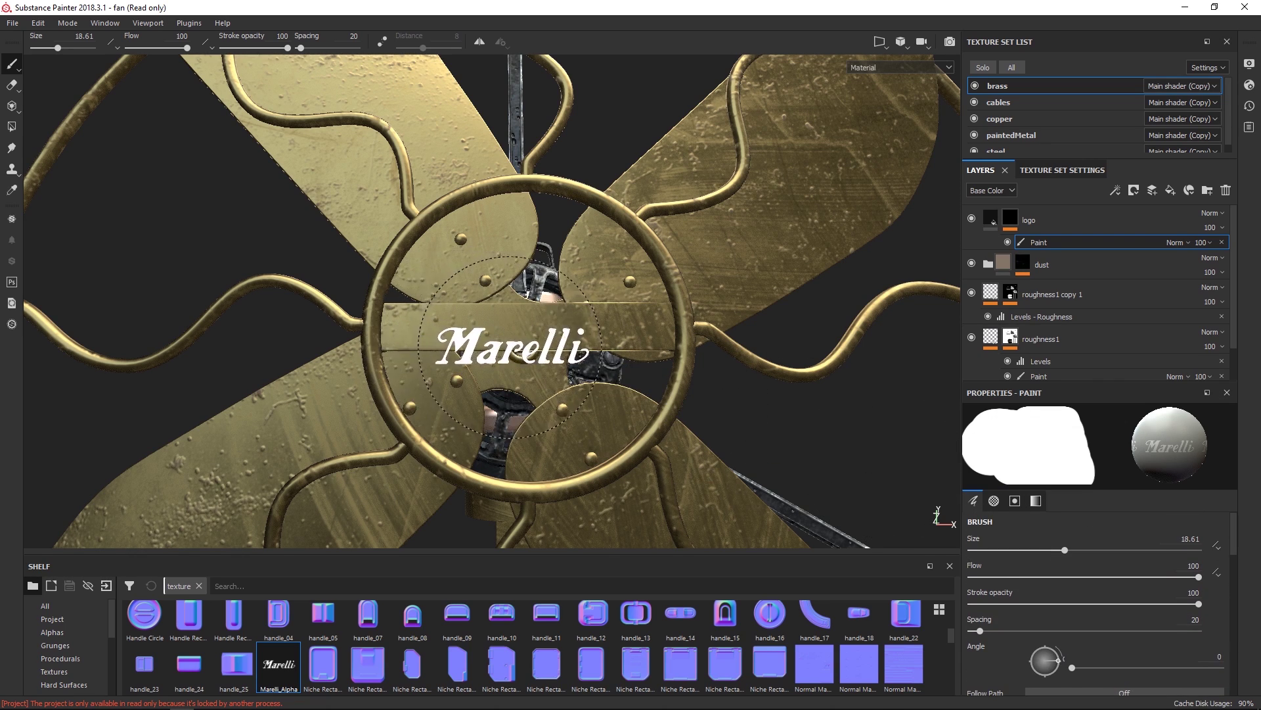
pyautogui.moveTo(186, 48); pyautogui.dragTo(183, 49)
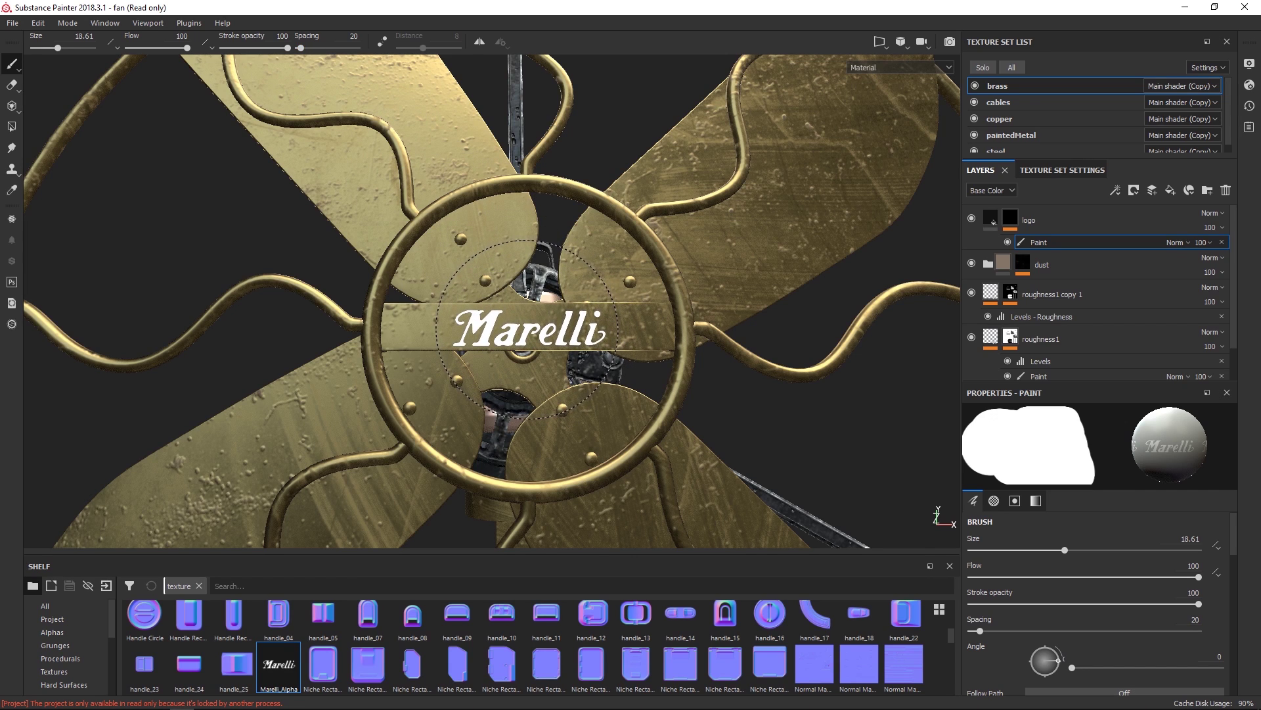
pyautogui.click(526, 329)
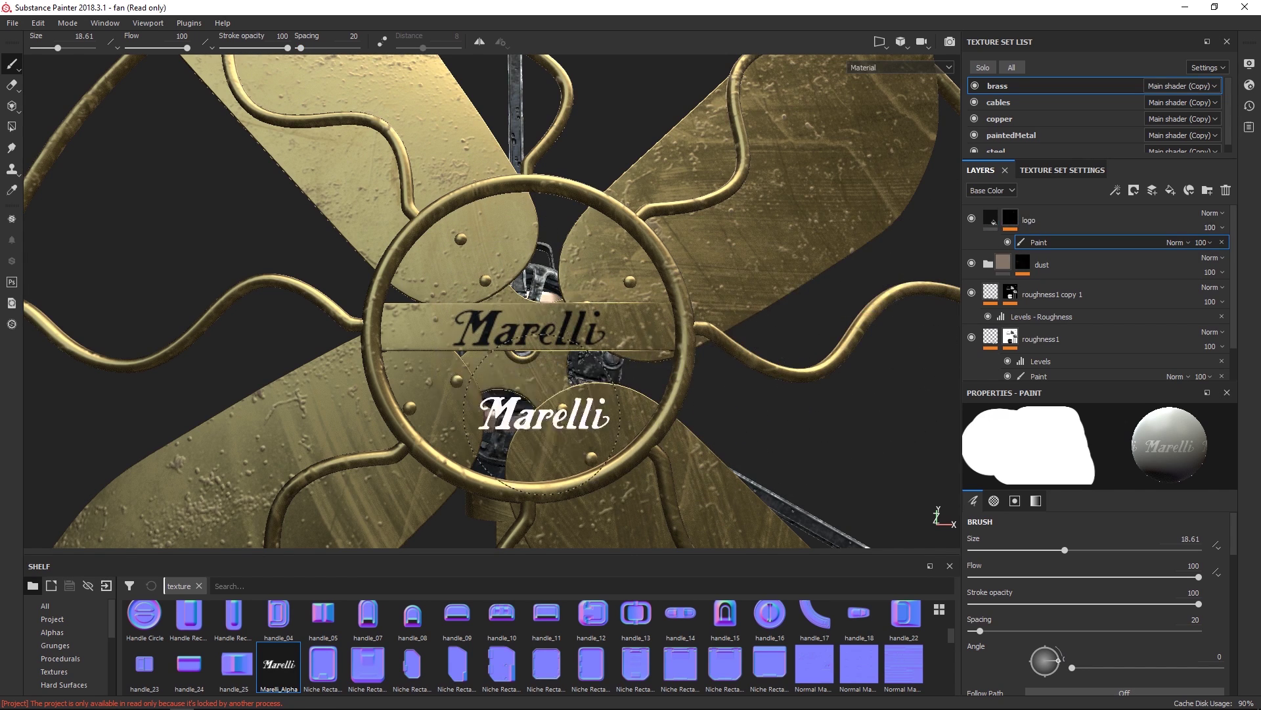
# Enable the height channel in the logo layer's fill and set the height to about -0.0432 to engrave the lettering.
pyautogui.keyDown('alt'); pyautogui.moveTo(608, 439); pyautogui.dragTo(636, 454); pyautogui.keyUp('alt')
pyautogui.click(992, 223)
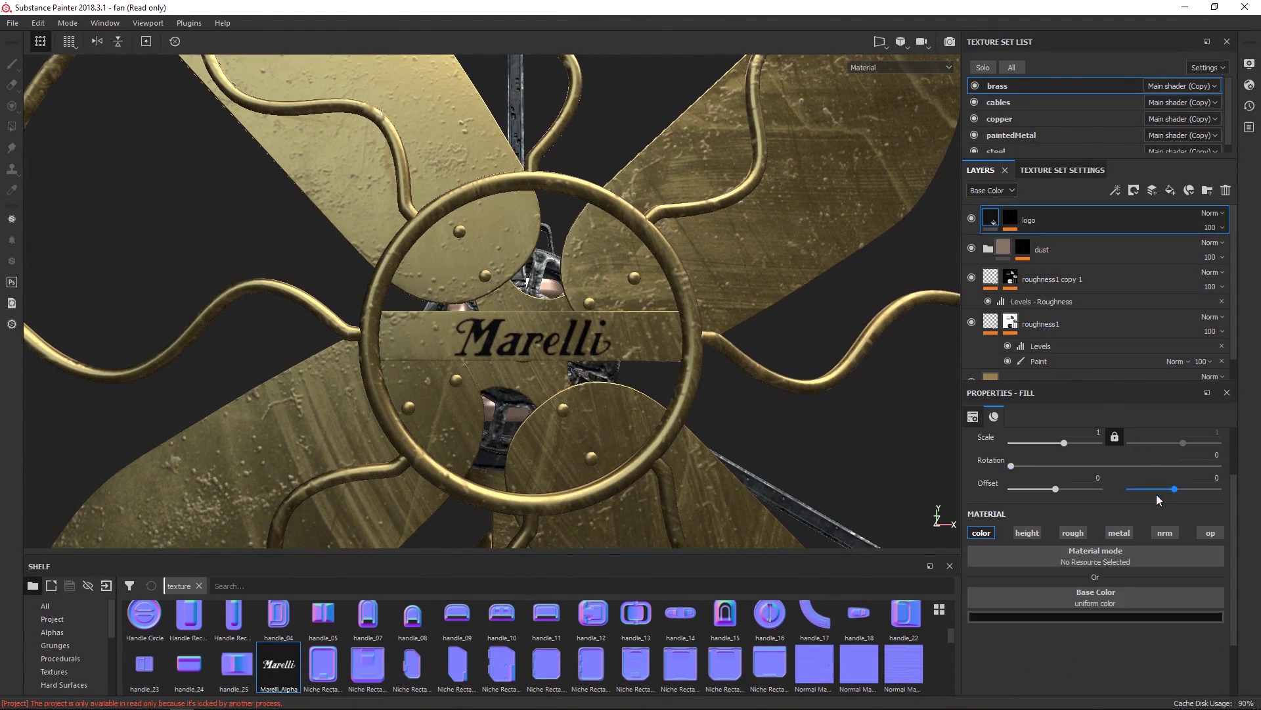
pyautogui.click(1033, 535)
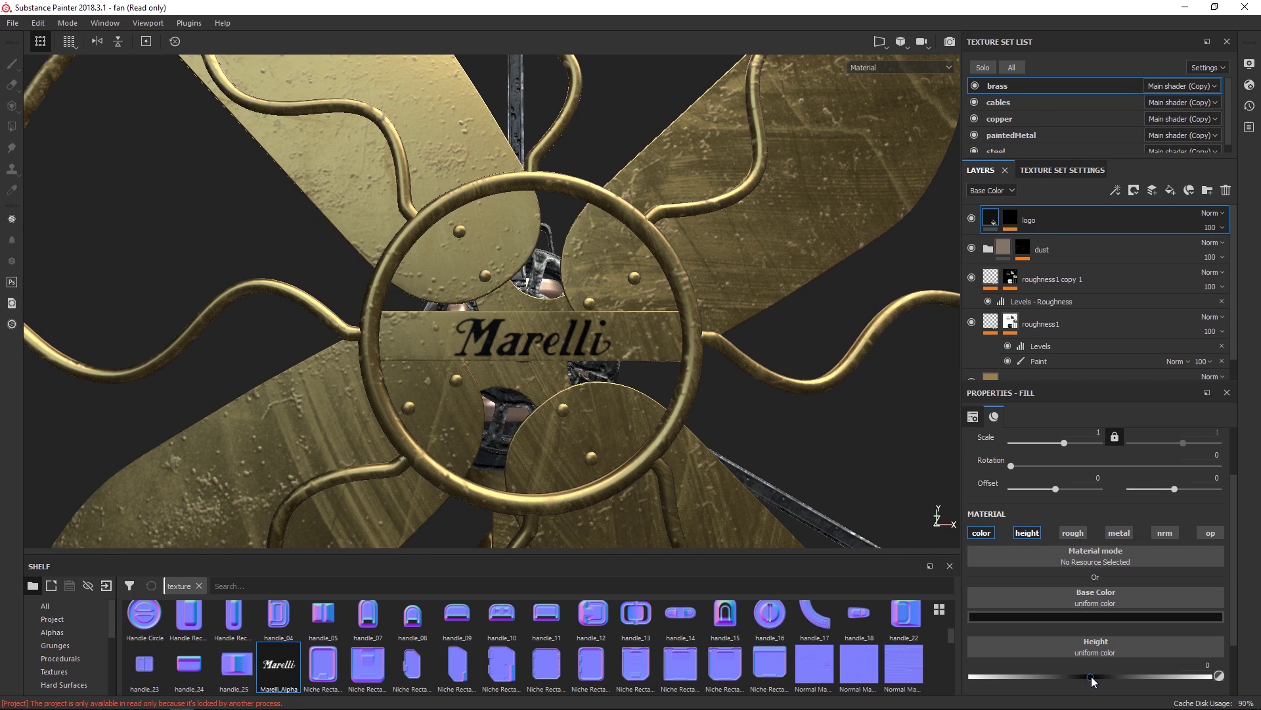
pyautogui.moveTo(1090, 676); pyautogui.dragTo(1085, 677)
pyautogui.keyDown('alt'); pyautogui.moveTo(709, 423); pyautogui.dragTo(649, 388); pyautogui.keyUp('alt')
pyautogui.scroll(3, 649, 388)
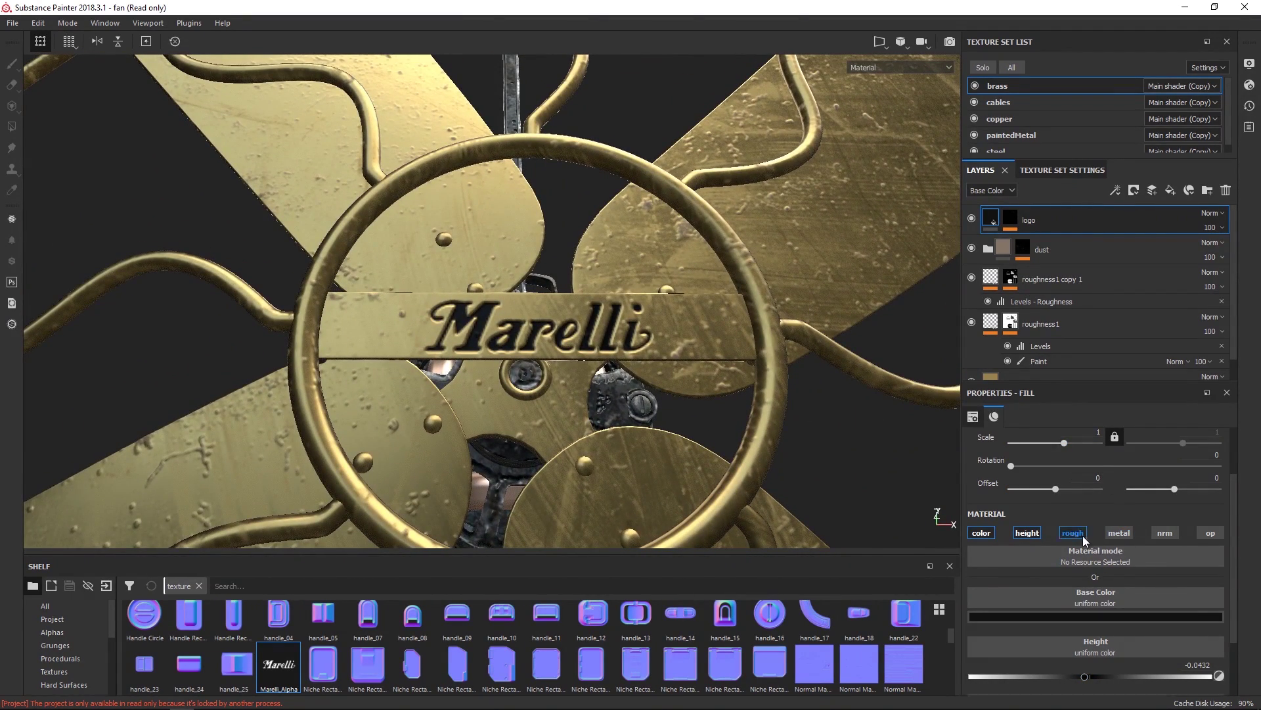
# Enable the roughness channel in the logo layer's fill and set the roughness to about 0.4405.
pyautogui.click(1080, 533)
pyautogui.scroll(-3, 1233, 561)
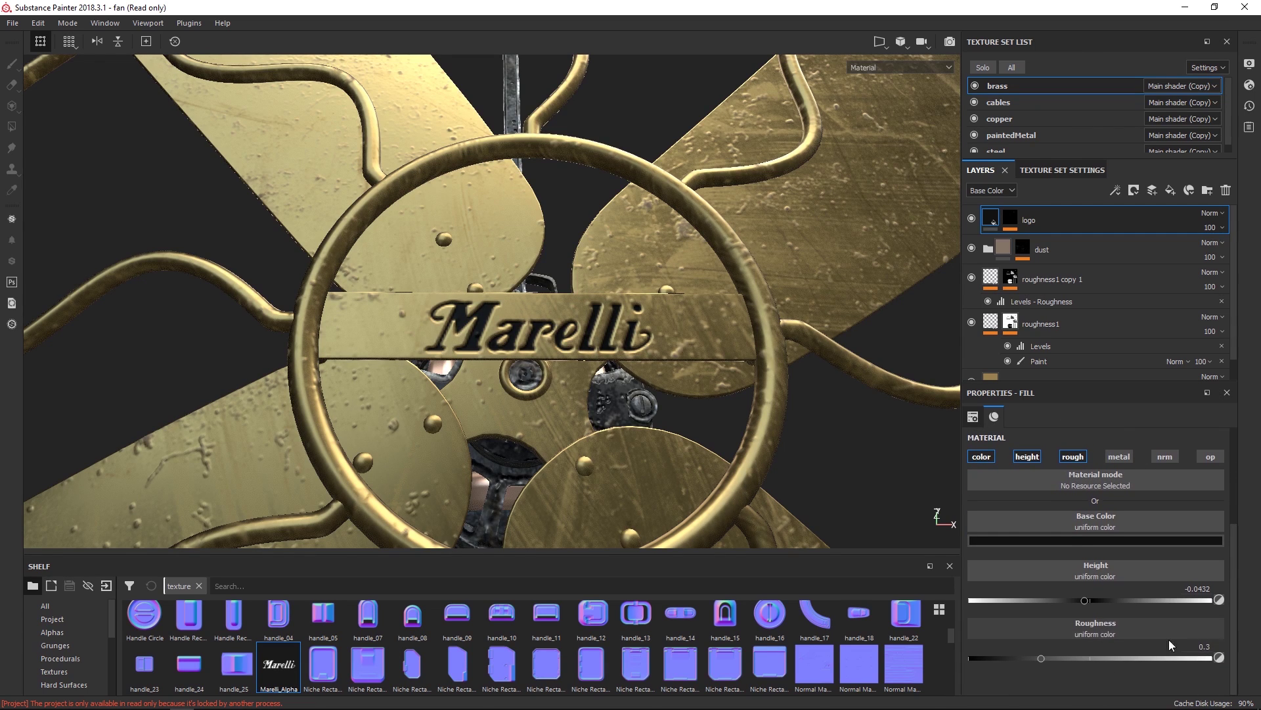
pyautogui.moveTo(1041, 658); pyautogui.dragTo(970, 658)
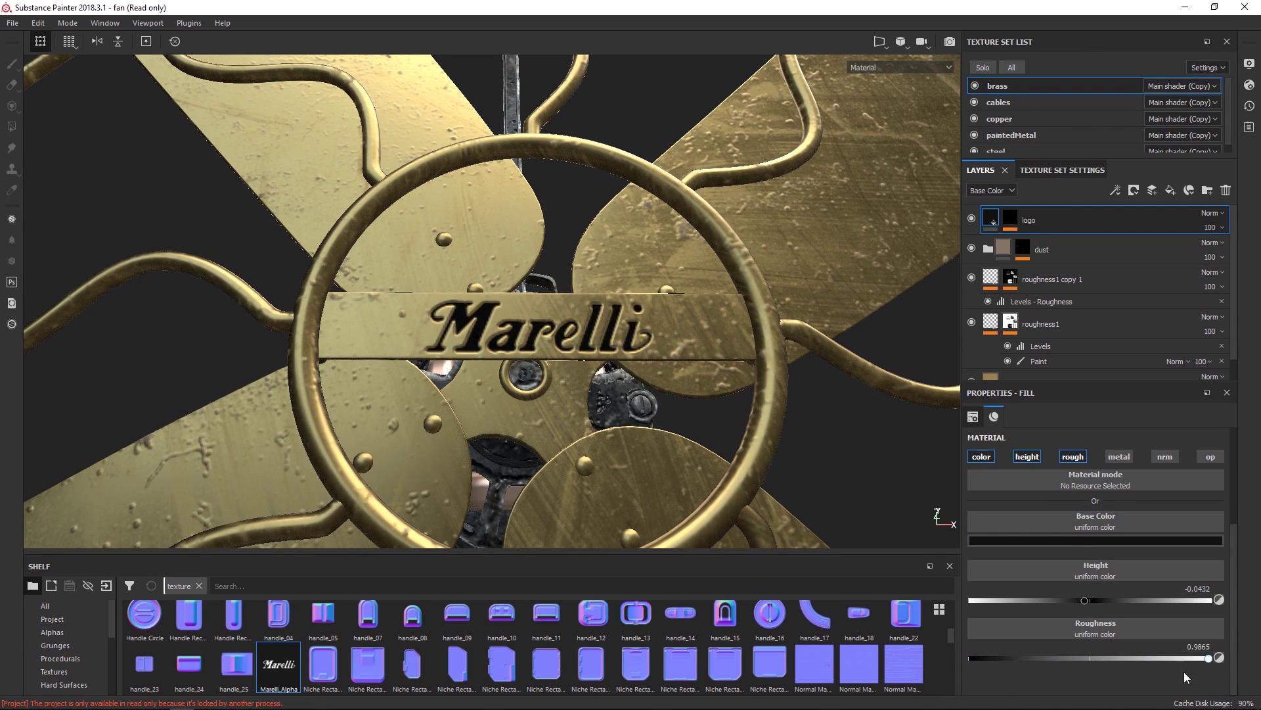
pyautogui.keyDown('alt'); pyautogui.moveTo(704, 443); pyautogui.dragTo(680, 371); pyautogui.keyUp('alt')
pyautogui.keyDown('shift'); pyautogui.moveTo(680, 372); pyautogui.dragTo(699, 369, button='right'); pyautogui.keyUp('shift')
pyautogui.moveTo(971, 658); pyautogui.dragTo(1196, 658)
pyautogui.moveTo(1034, 657); pyautogui.dragTo(1076, 658)
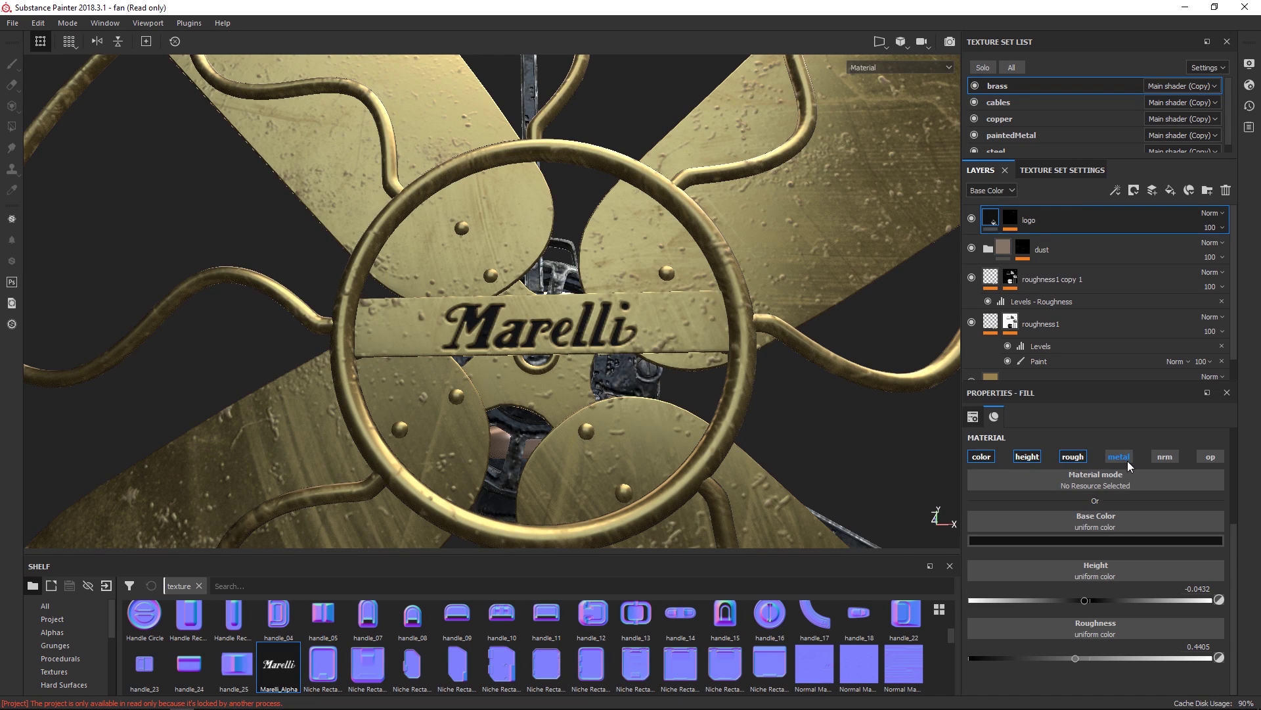
# Examine the crossbar logo in the mask, base colour and roughness channel views, and return to the material view.
pyautogui.keyDown('alt'); pyautogui.moveTo(540, 325); pyautogui.dragTo(693, 385, button='right'); pyautogui.keyUp('alt')
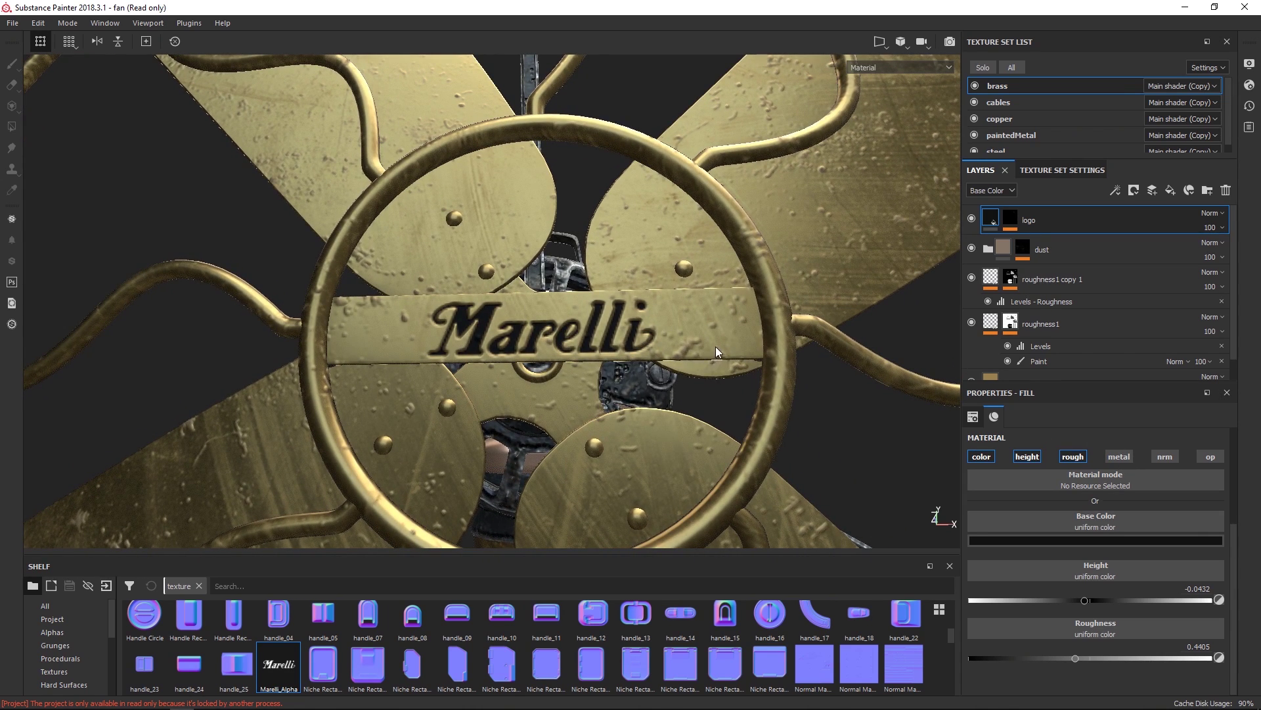
pyautogui.keyDown('alt'); pyautogui.moveTo(716, 345); pyautogui.dragTo(706, 359); pyautogui.keyUp('alt')
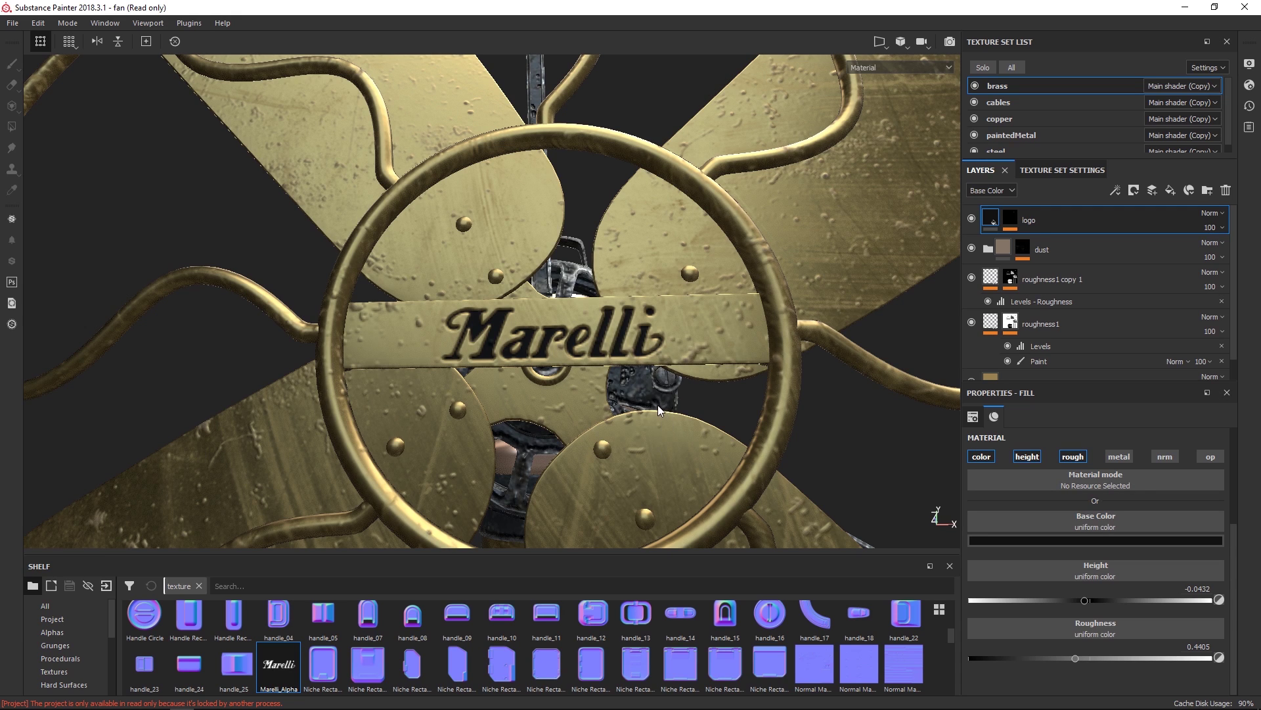
pyautogui.scroll(-3, 641, 400)
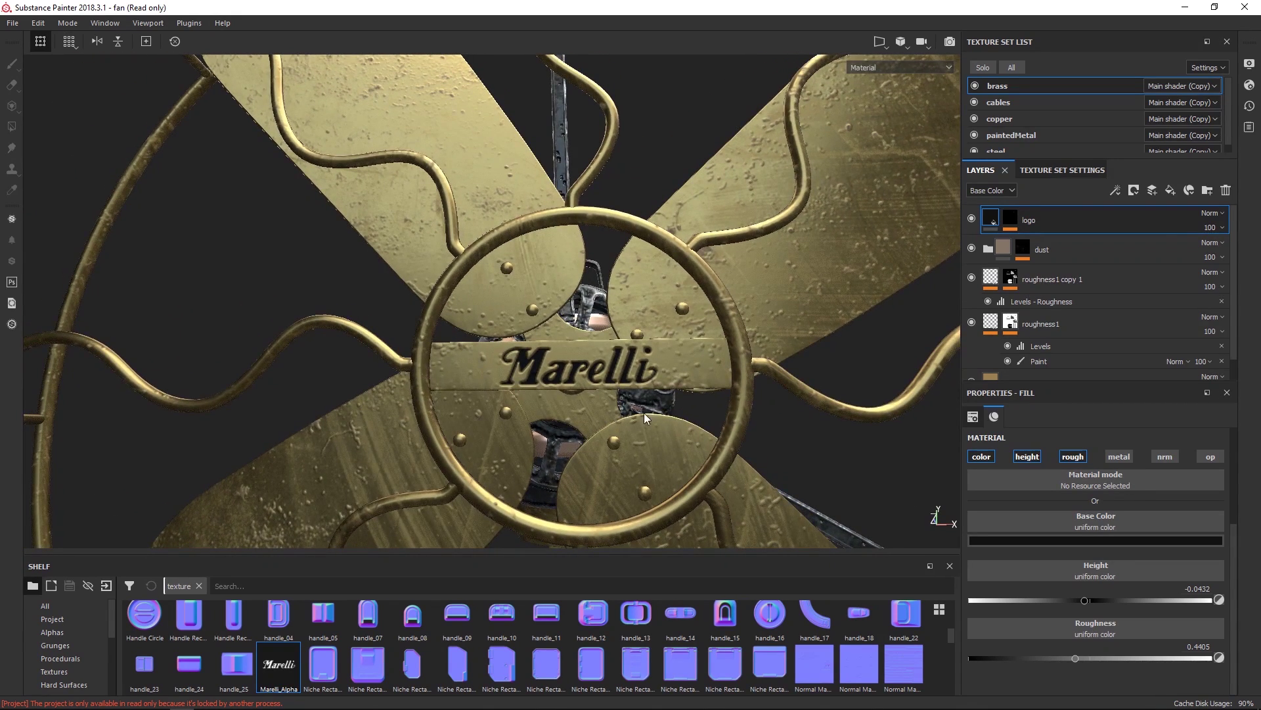
pyautogui.keyDown('alt'); pyautogui.moveTo(642, 415); pyautogui.dragTo(640, 404); pyautogui.keyUp('alt')
pyautogui.press('c')
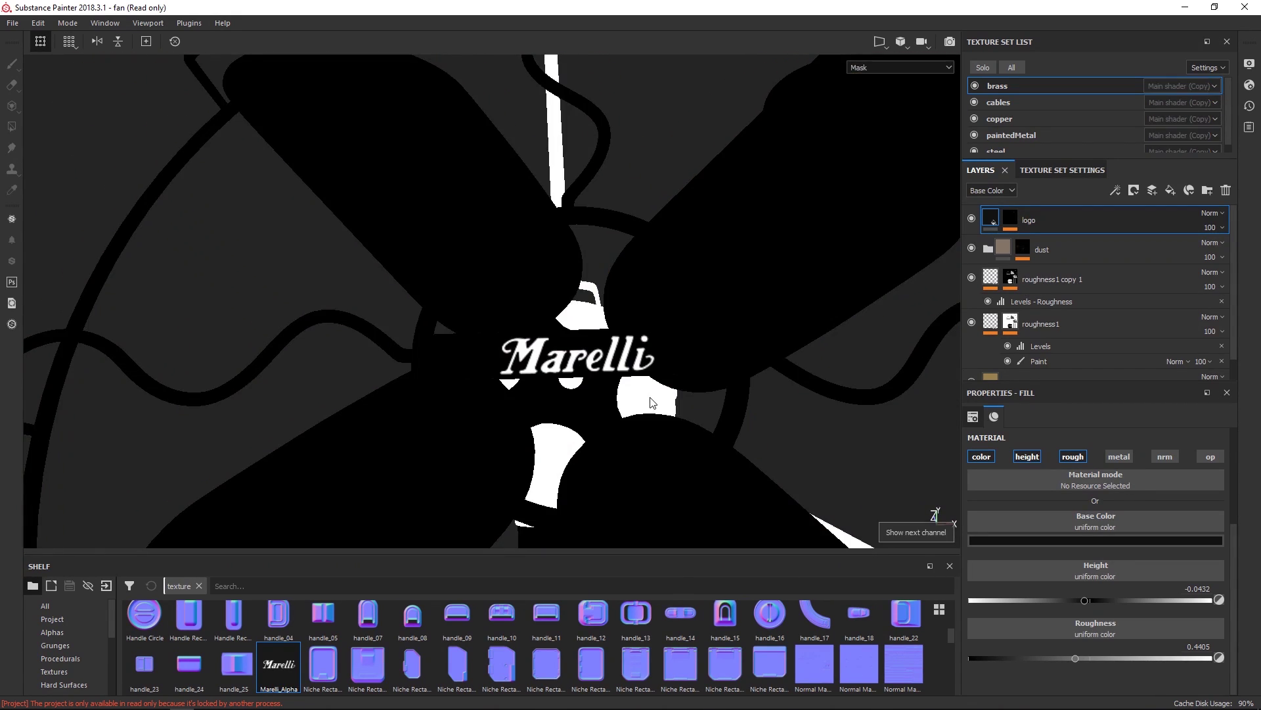
pyautogui.press('c')
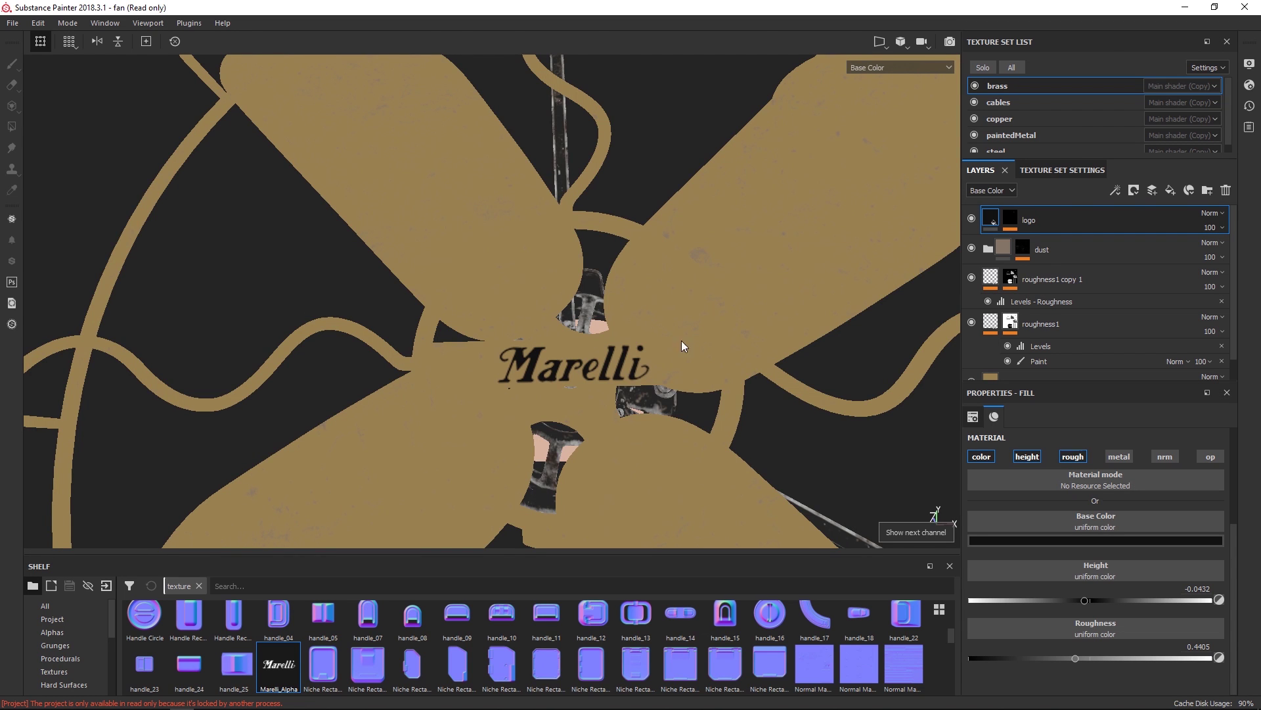
pyautogui.keyDown('alt'); pyautogui.moveTo(645, 370); pyautogui.dragTo(650, 224); pyautogui.keyUp('alt')
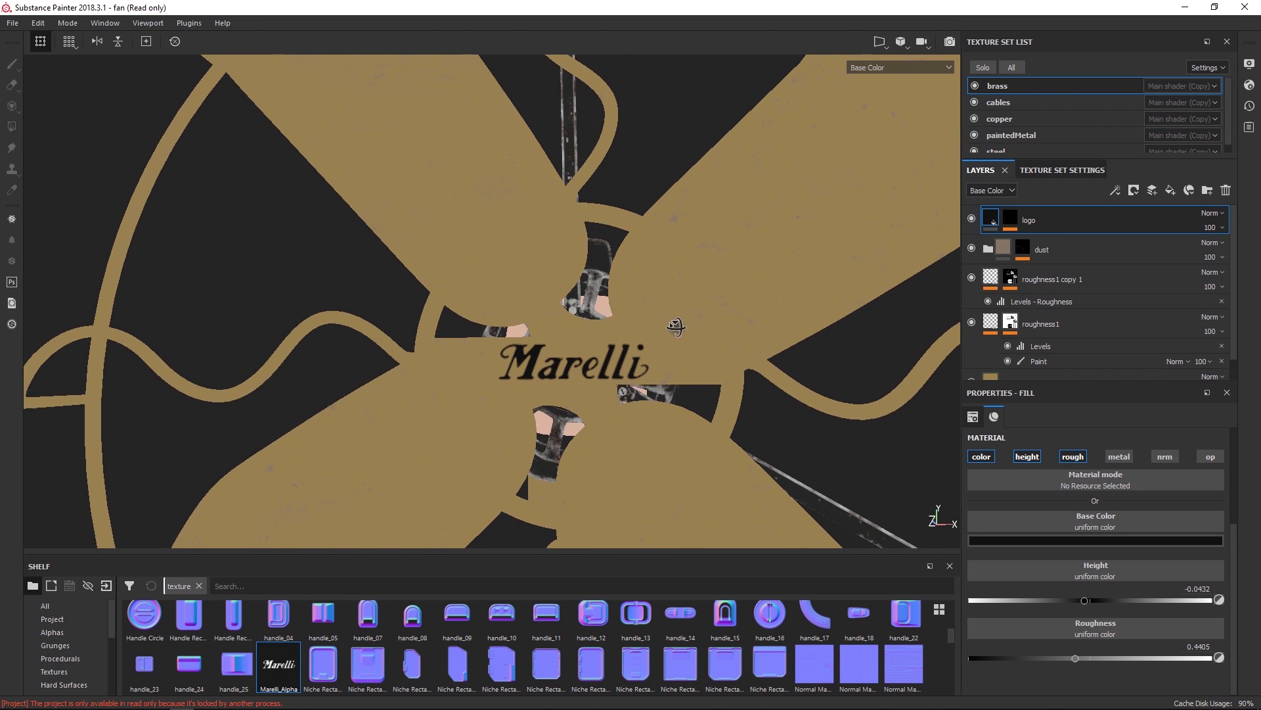
pyautogui.press('c')
pyautogui.keyDown('alt'); pyautogui.moveTo(610, 383); pyautogui.dragTo(643, 373); pyautogui.keyUp('alt')
pyautogui.press('c')
pyautogui.keyDown('alt'); pyautogui.moveTo(643, 374); pyautogui.dragTo(767, 407, button='right'); pyautogui.keyUp('alt')
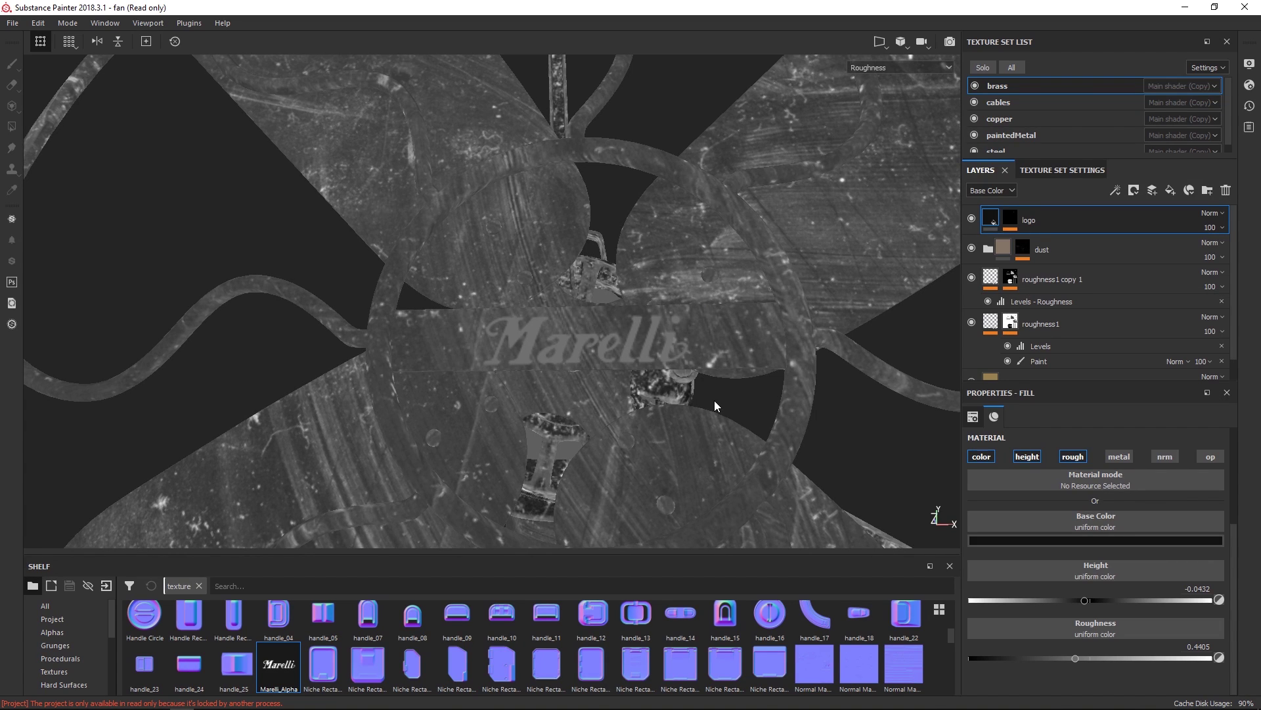
pyautogui.press('m')
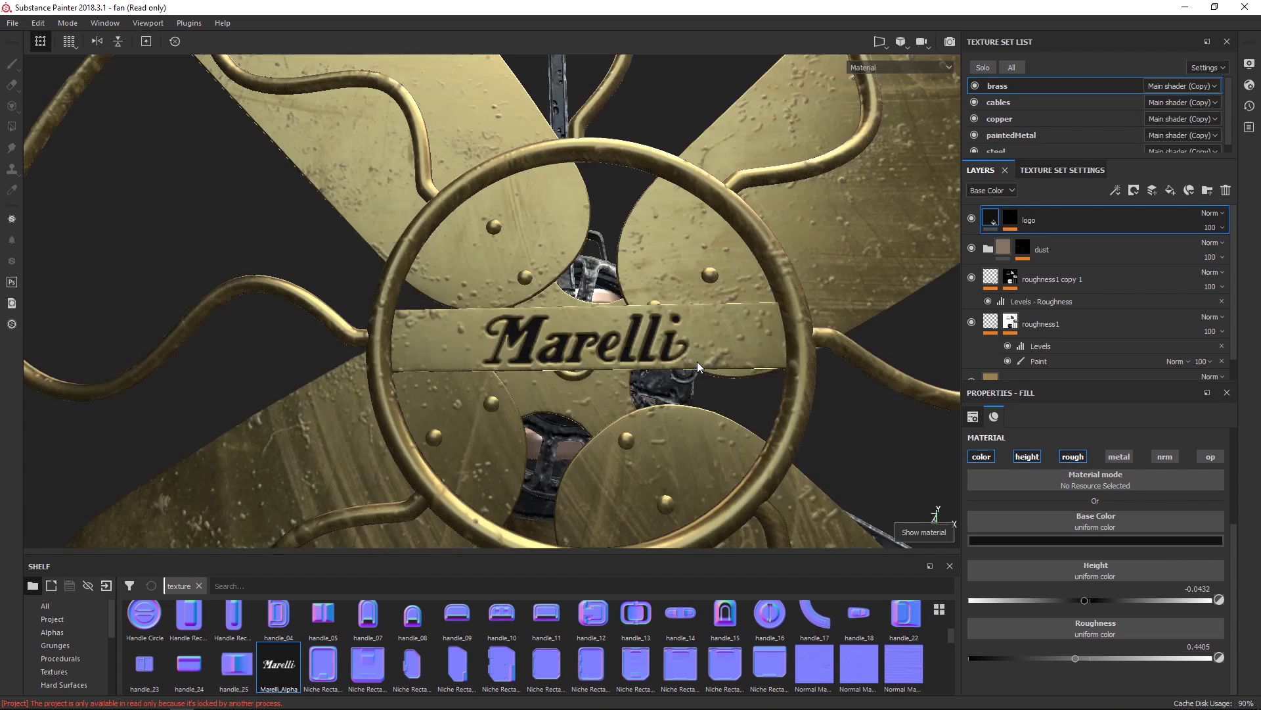
# Compare the logo's roughness with the surrounding brass, and check the engraved lettering in the material view from several angles.
pyautogui.keyDown('alt'); pyautogui.moveTo(712, 363); pyautogui.dragTo(732, 339); pyautogui.keyUp('alt')
pyautogui.keyDown('alt'); pyautogui.moveTo(732, 339); pyautogui.dragTo(831, 377, button='middle'); pyautogui.keyUp('alt')
pyautogui.keyDown('alt'); pyautogui.moveTo(831, 377); pyautogui.dragTo(770, 368, button='right'); pyautogui.keyUp('alt')
pyautogui.keyDown('shift'); pyautogui.moveTo(692, 363); pyautogui.dragTo(705, 356, button='right'); pyautogui.keyUp('shift')
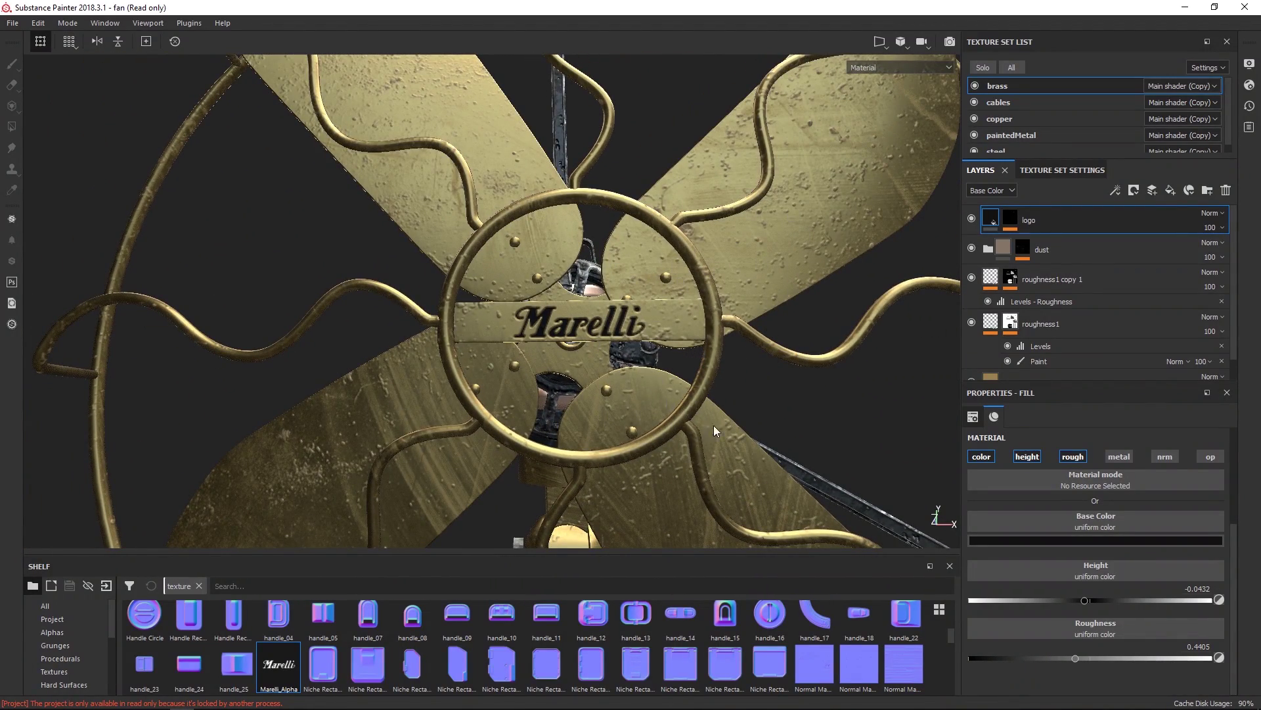
pyautogui.press('c')
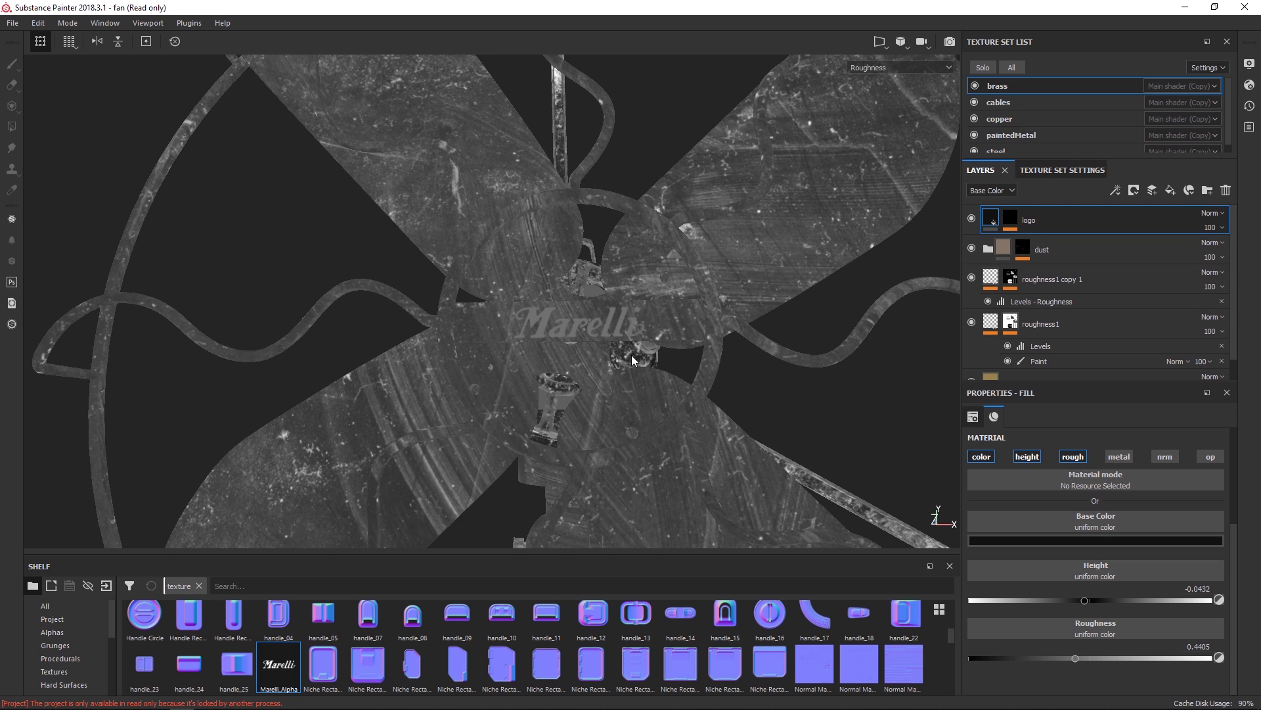
pyautogui.moveTo(631, 357)
pyautogui.keyDown('alt'); pyautogui.mouseDown()
pyautogui.moveTo(657, 329)
pyautogui.moveTo(644, 368)
pyautogui.mouseUp(); pyautogui.keyUp('alt')
pyautogui.press('m')
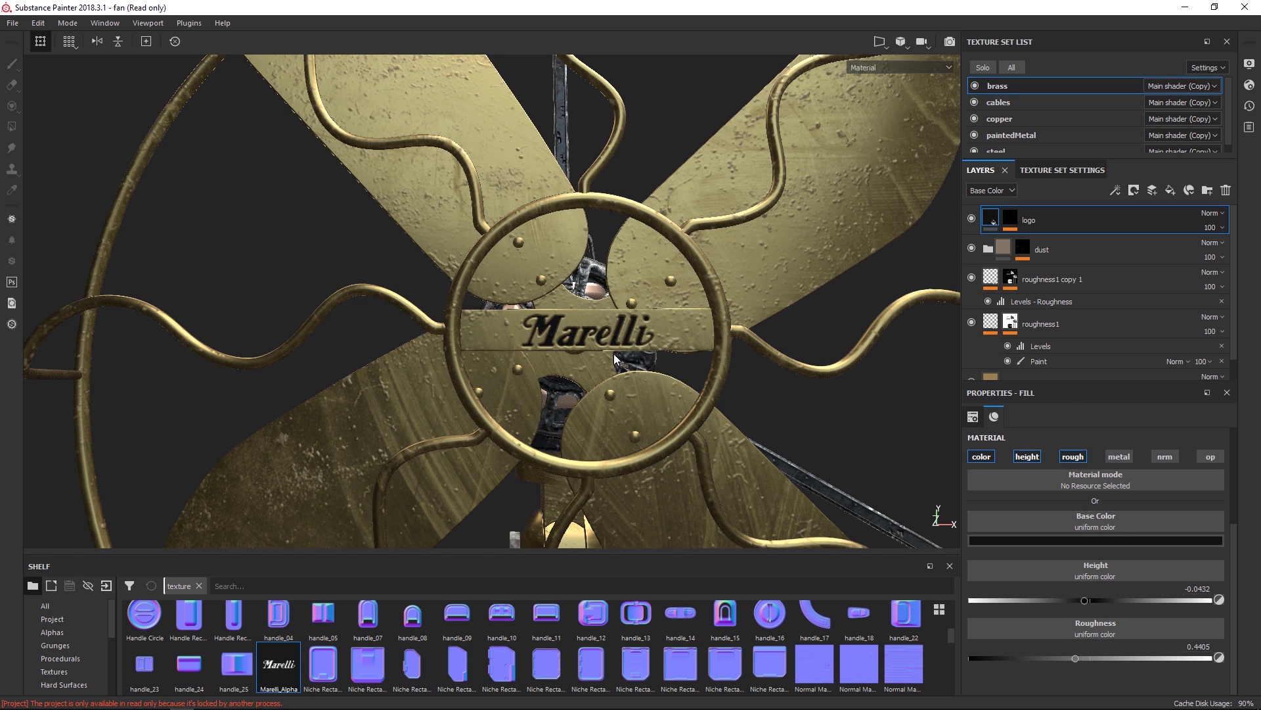
pyautogui.keyDown('alt'); pyautogui.moveTo(615, 356); pyautogui.dragTo(614, 338); pyautogui.keyUp('alt')
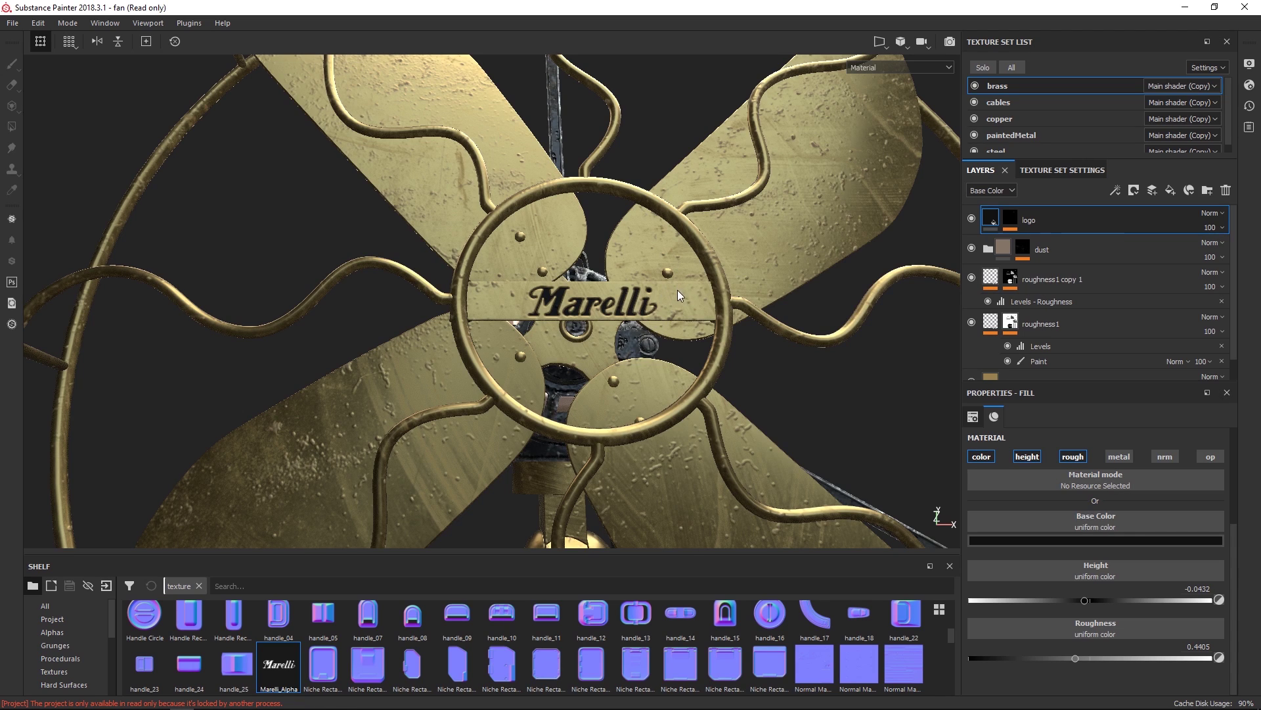
pyautogui.moveTo(581, 318)
pyautogui.keyDown('alt'); pyautogui.mouseDown()
pyautogui.moveTo(636, 361)
pyautogui.moveTo(589, 310)
pyautogui.moveTo(591, 333)
pyautogui.moveTo(583, 324)
pyautogui.mouseUp(); pyautogui.keyUp('alt')
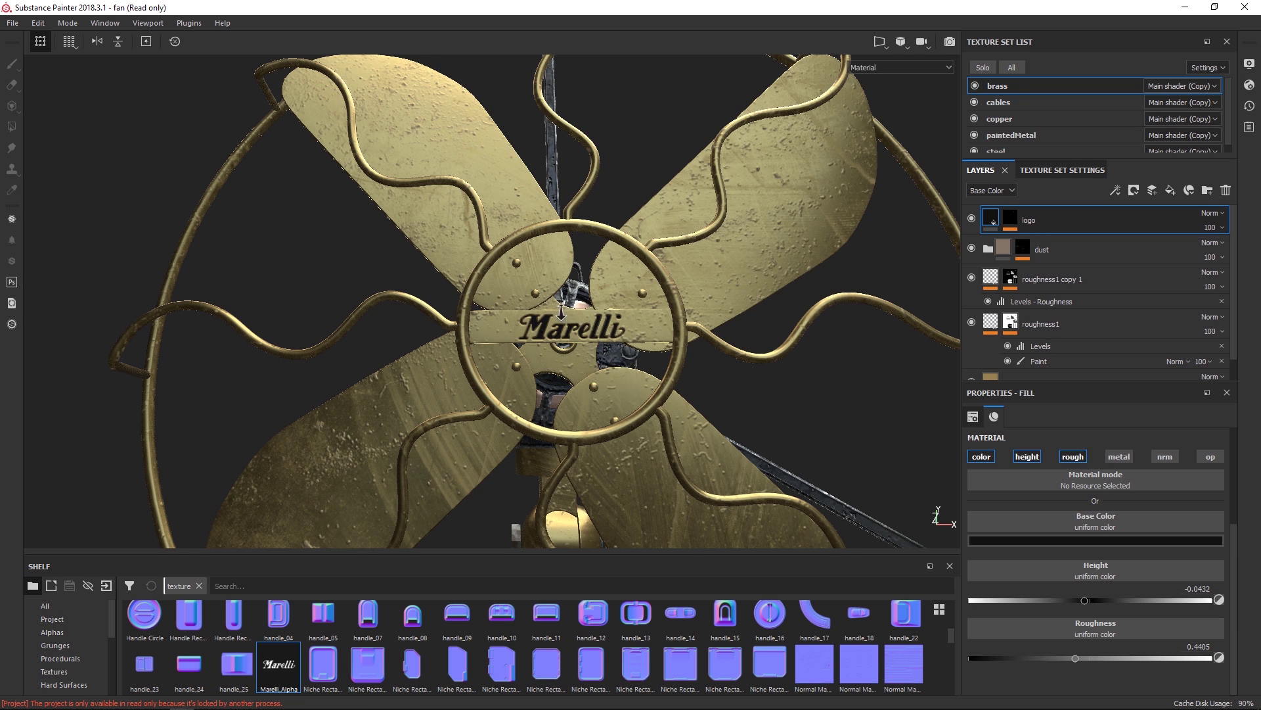
pyautogui.keyDown('alt'); pyautogui.moveTo(561, 313); pyautogui.dragTo(606, 369, button='right'); pyautogui.keyUp('alt')
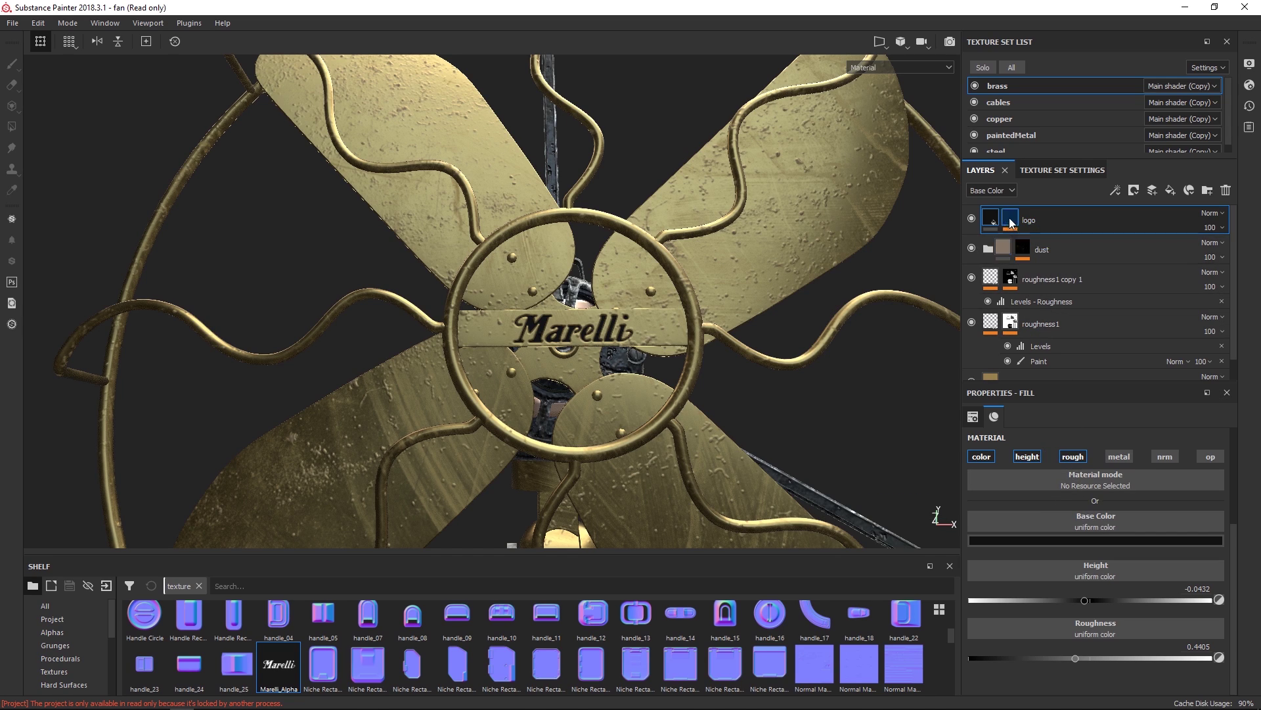
pyautogui.keyDown('alt'); pyautogui.moveTo(626, 349); pyautogui.dragTo(677, 334, button='right'); pyautogui.keyUp('alt')
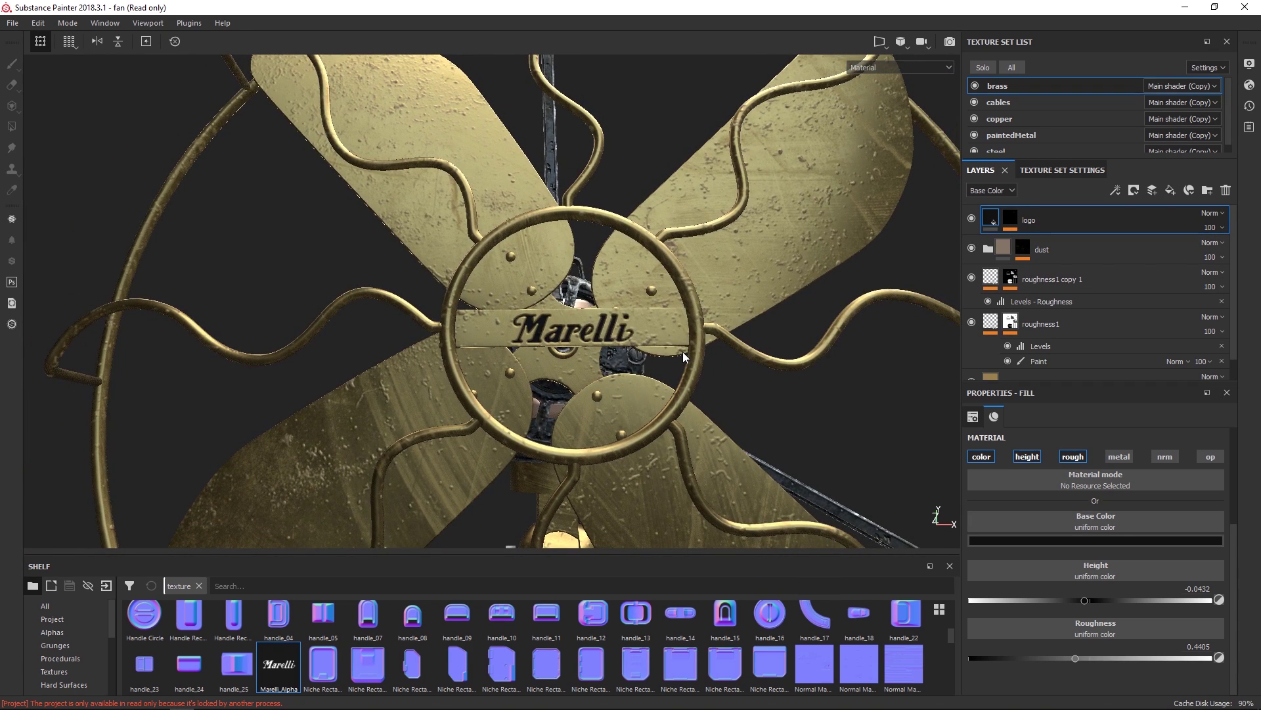
pyautogui.keyDown('alt'); pyautogui.moveTo(692, 322); pyautogui.dragTo(822, 253); pyautogui.keyUp('alt')
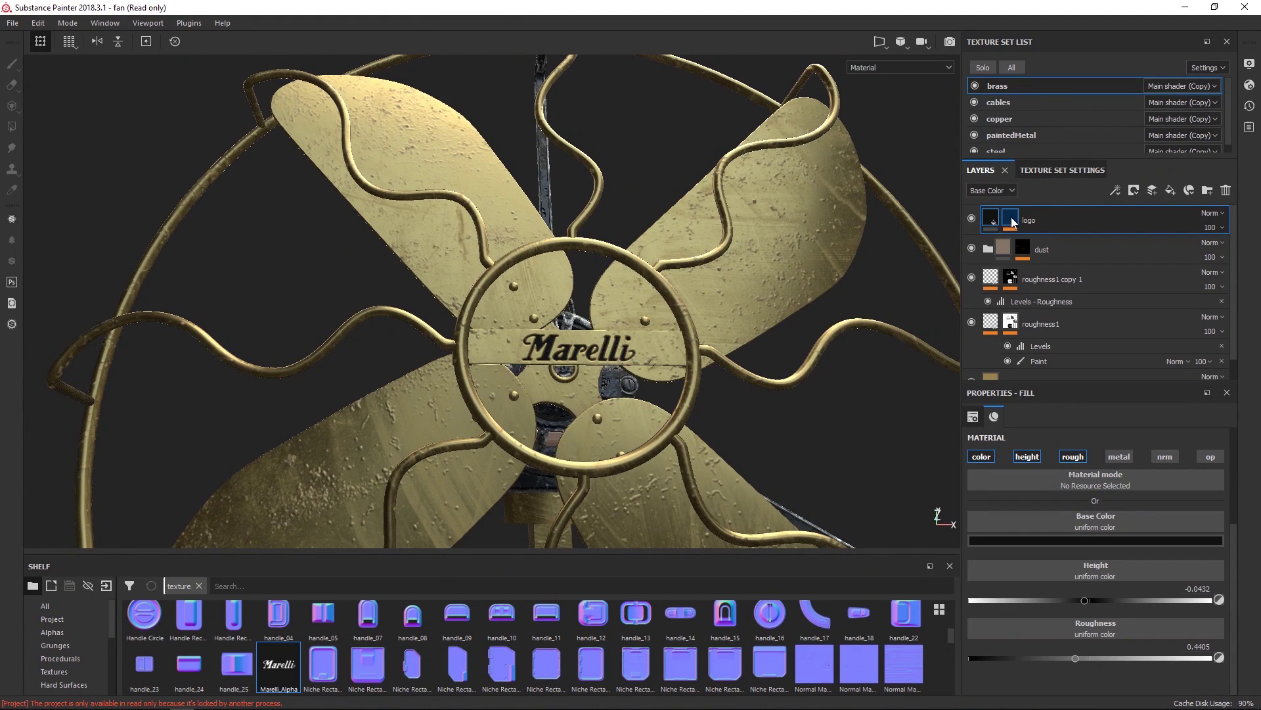
# Clear the logo layer's mask, removing the painted Marelli stamp from the crossbar.
pyautogui.click(1012, 220)
pyautogui.click(1032, 246)
pyautogui.click(1007, 242)
pyautogui.click(1008, 242)
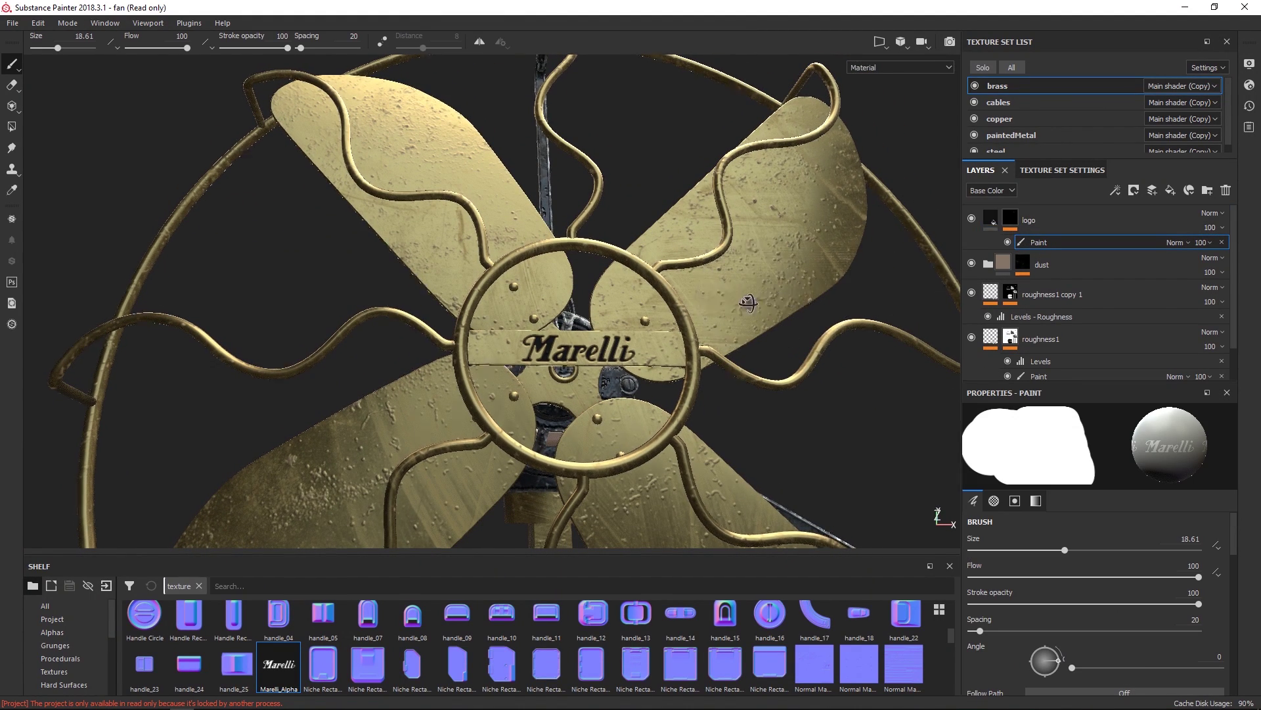
pyautogui.keyDown('alt'); pyautogui.moveTo(746, 303); pyautogui.dragTo(756, 314); pyautogui.keyUp('alt')
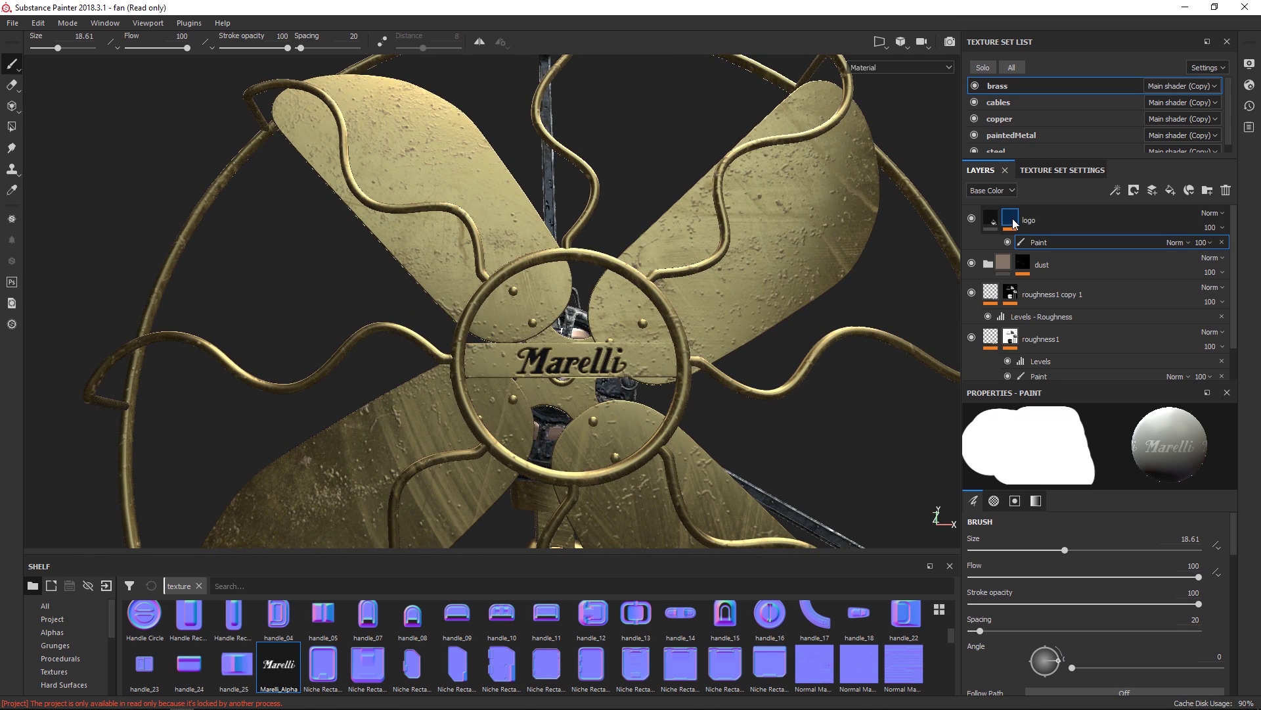
pyautogui.rightClick(1015, 224)
pyautogui.click(1034, 242)
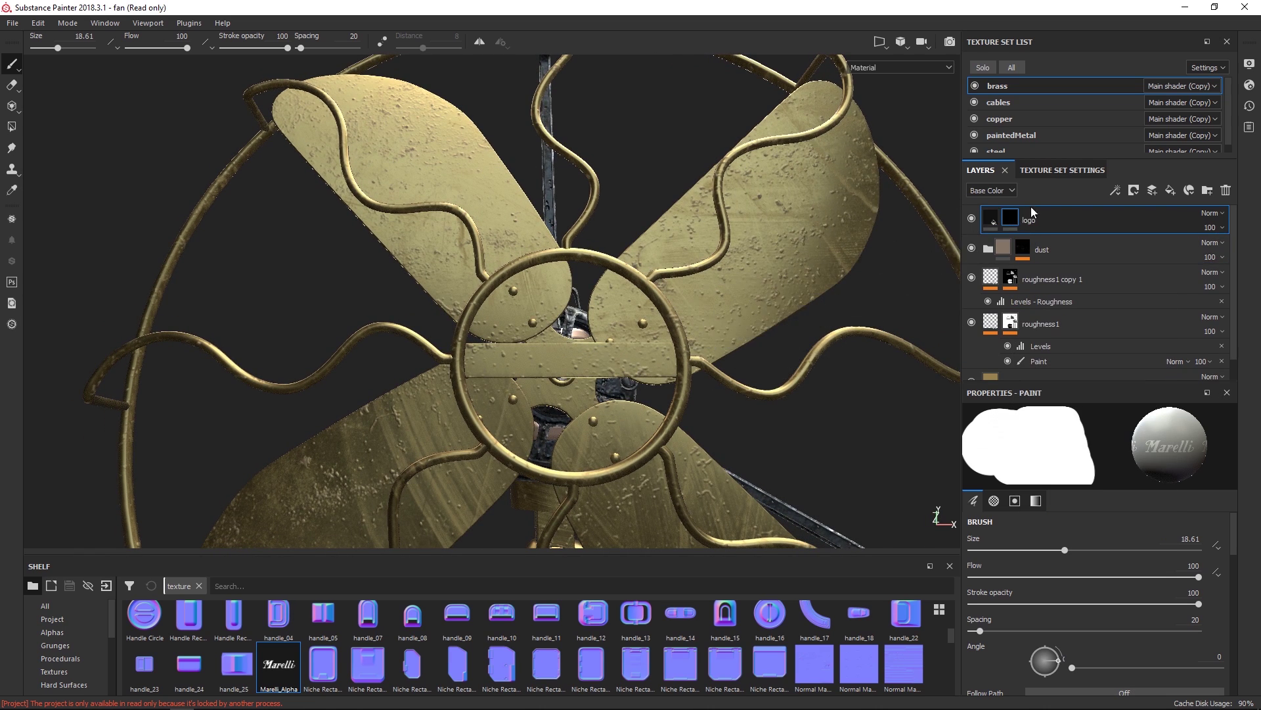
# Add a fill effect to the logo layer's mask and assign the Marelli_Alpha texture to its grayscale.
pyautogui.click(991, 218)
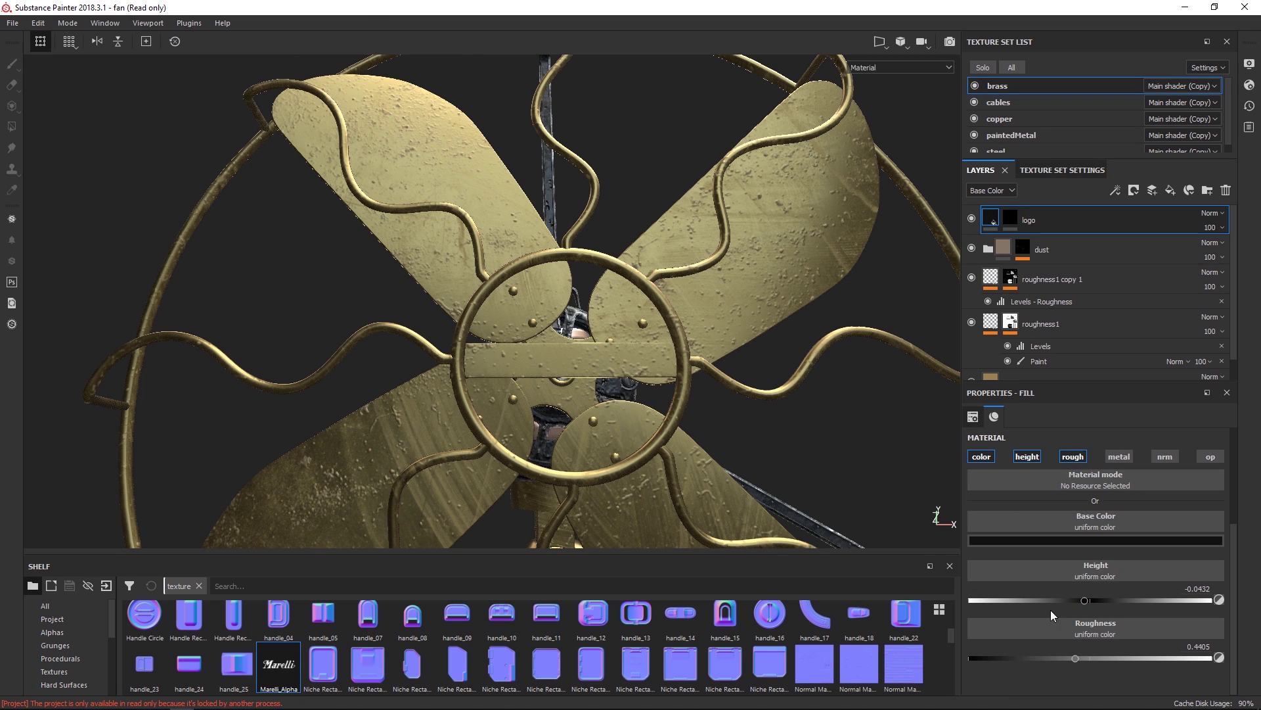
pyautogui.click(1011, 216)
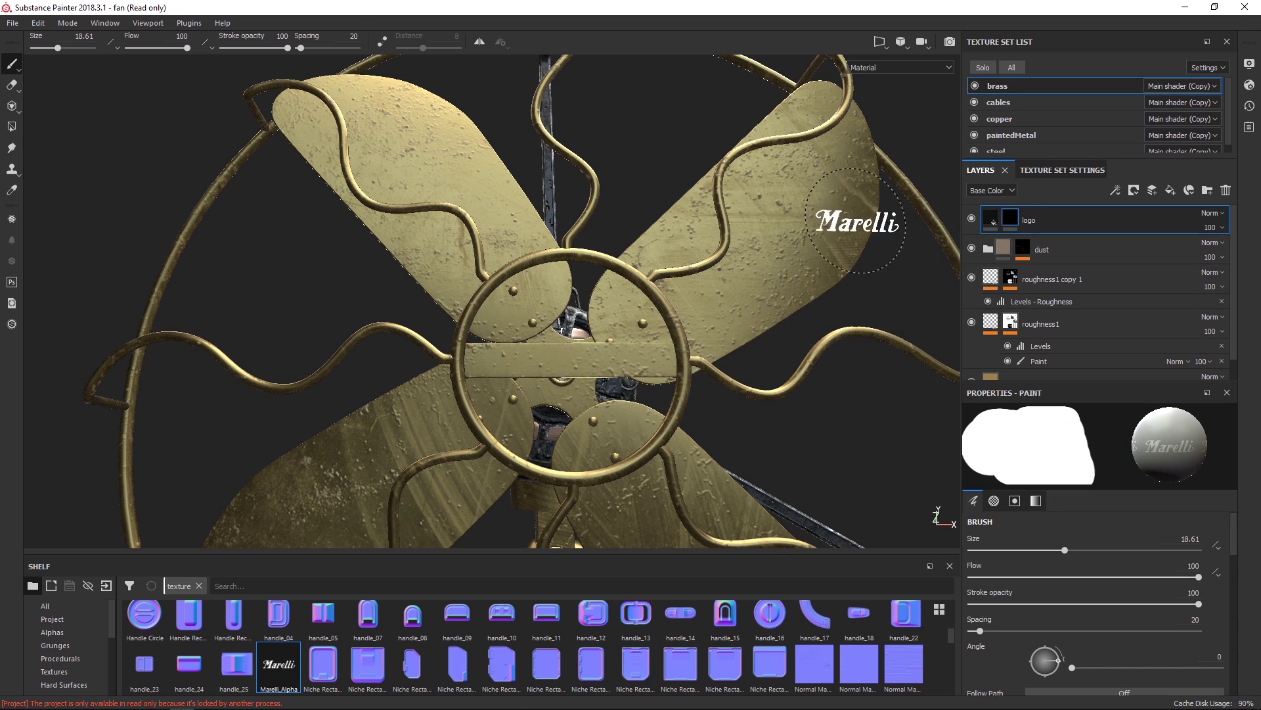
pyautogui.click(1115, 191)
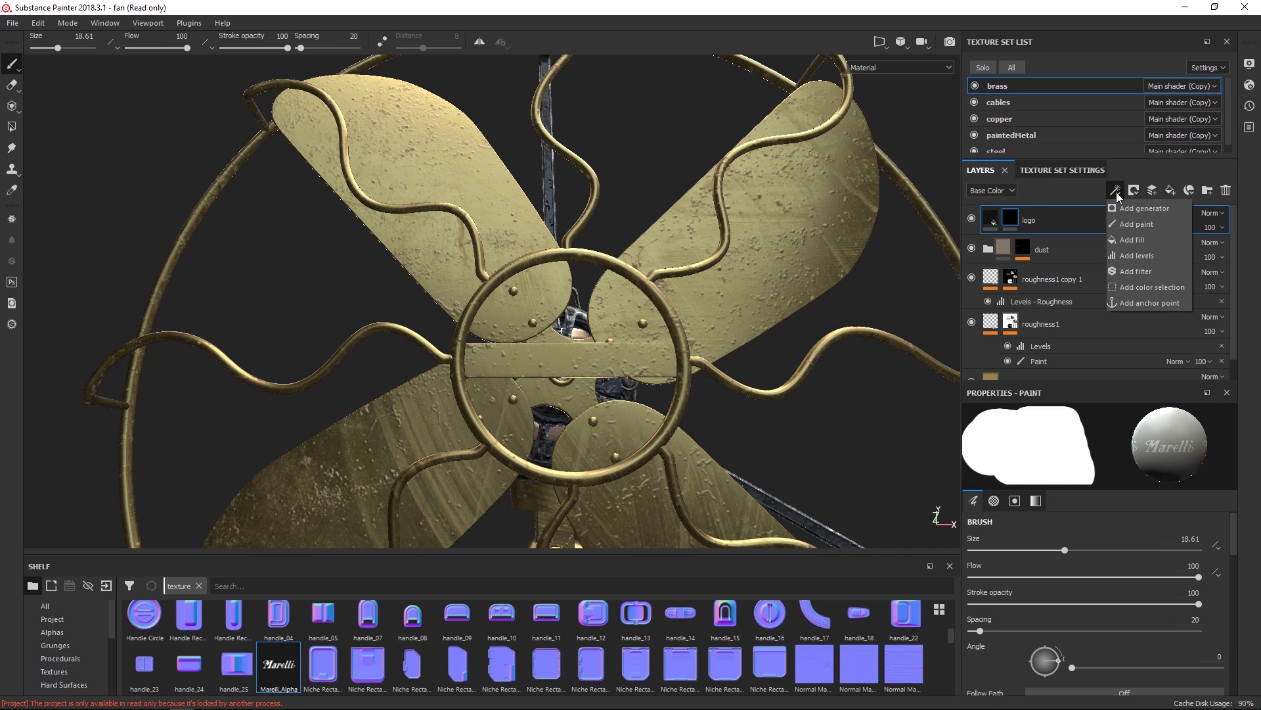
pyautogui.click(1125, 240)
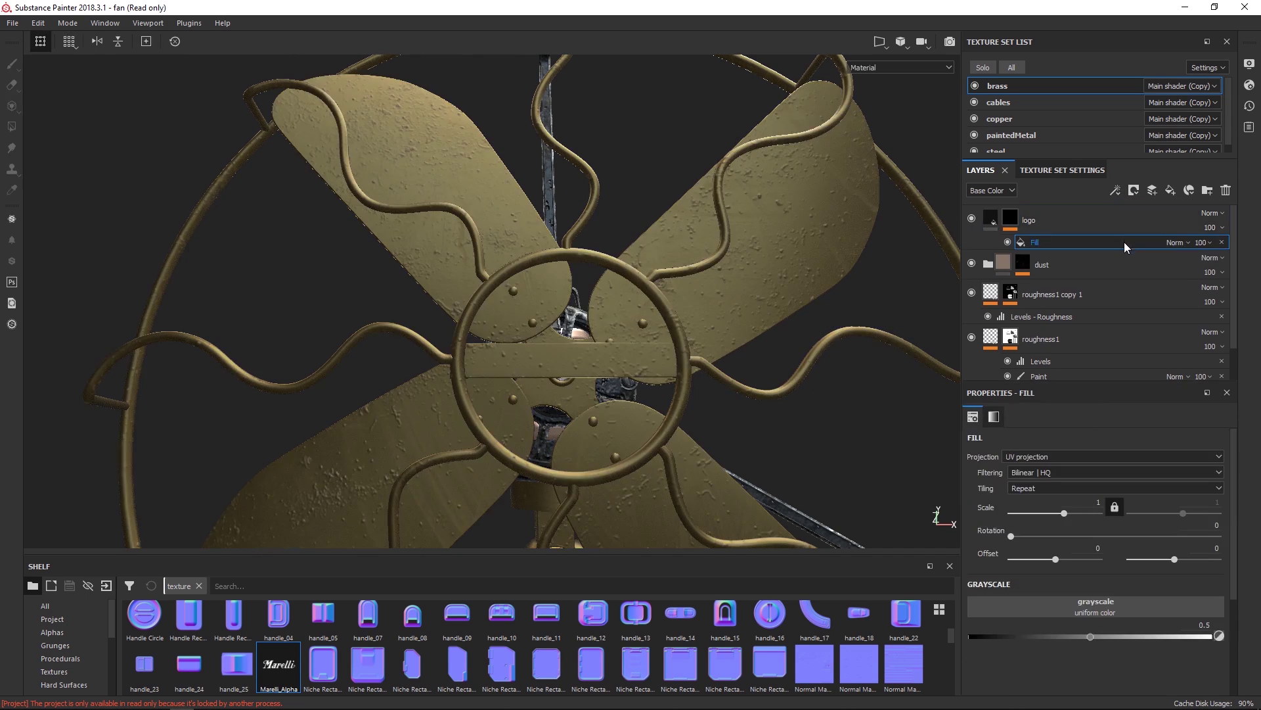
pyautogui.moveTo(280, 671); pyautogui.dragTo(1061, 609)
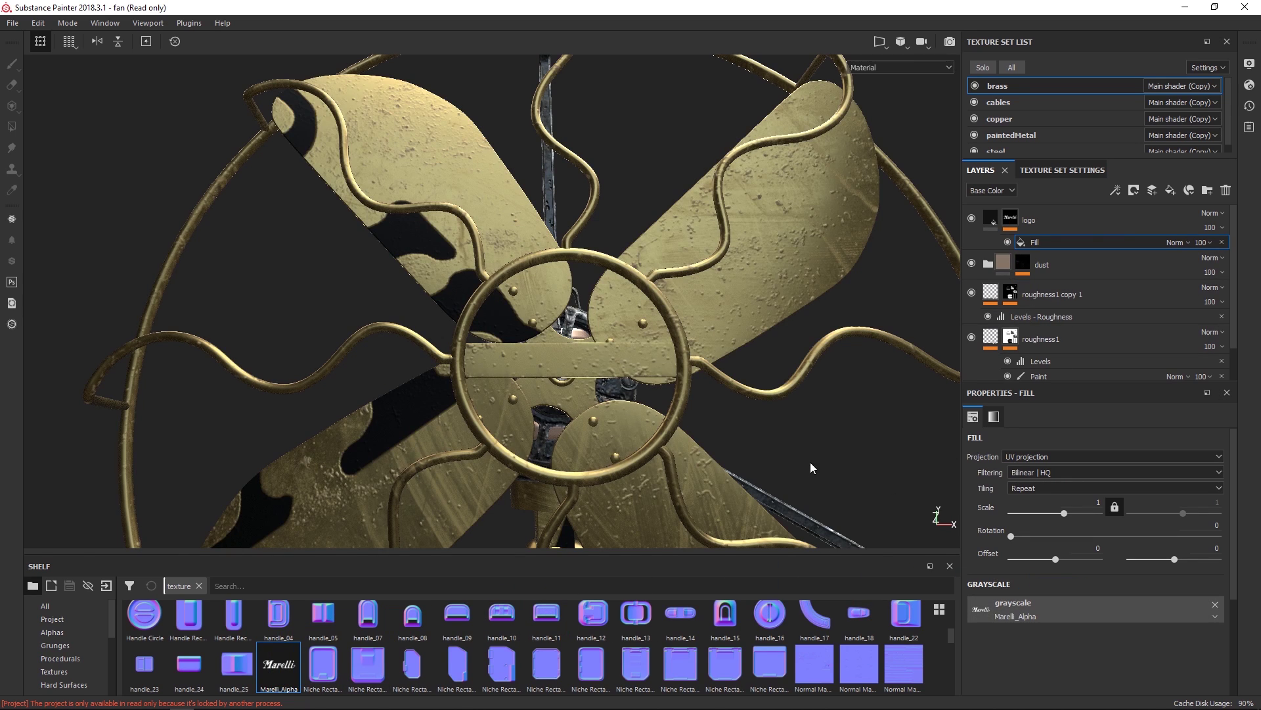
# Display the 3D model and UV layout side by side, framing the whole fan and the full brass UV tile.
pyautogui.keyDown('alt'); pyautogui.moveTo(810, 465); pyautogui.dragTo(467, 290, button='right'); pyautogui.keyUp('alt')
pyautogui.keyDown('alt'); pyautogui.moveTo(755, 427); pyautogui.dragTo(727, 377, button='middle'); pyautogui.keyUp('alt')
pyautogui.keyDown('alt'); pyautogui.moveTo(727, 377); pyautogui.dragTo(390, 353, button='right'); pyautogui.keyUp('alt')
pyautogui.keyDown('alt'); pyautogui.moveTo(679, 377); pyautogui.dragTo(670, 322, button='middle'); pyautogui.keyUp('alt')
pyautogui.keyDown('alt'); pyautogui.moveTo(657, 328); pyautogui.dragTo(552, 314, button='right'); pyautogui.keyUp('alt')
pyautogui.keyDown('alt'); pyautogui.moveTo(691, 389); pyautogui.dragTo(642, 336, button='middle'); pyautogui.keyUp('alt')
pyautogui.keyDown('alt'); pyautogui.moveTo(642, 337); pyautogui.dragTo(611, 344); pyautogui.keyUp('alt')
pyautogui.keyDown('alt'); pyautogui.moveTo(607, 326); pyautogui.dragTo(610, 347, button='middle'); pyautogui.keyUp('alt')
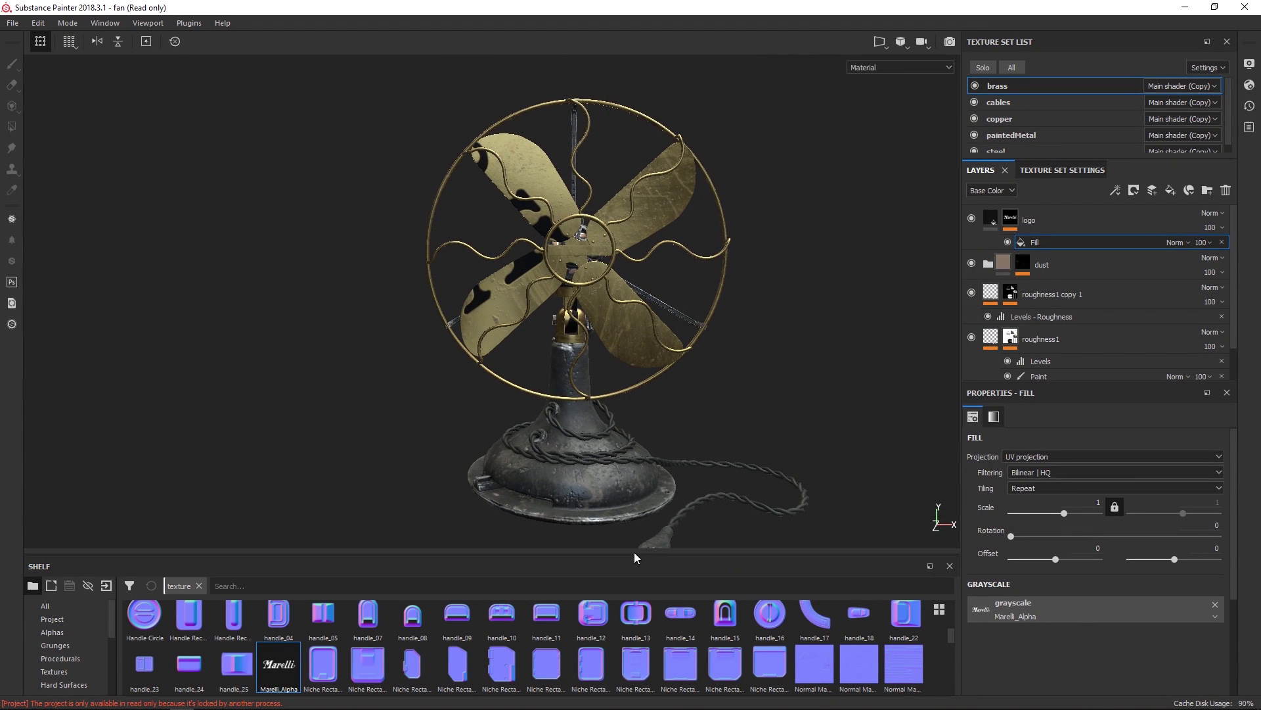
pyautogui.press('F1')
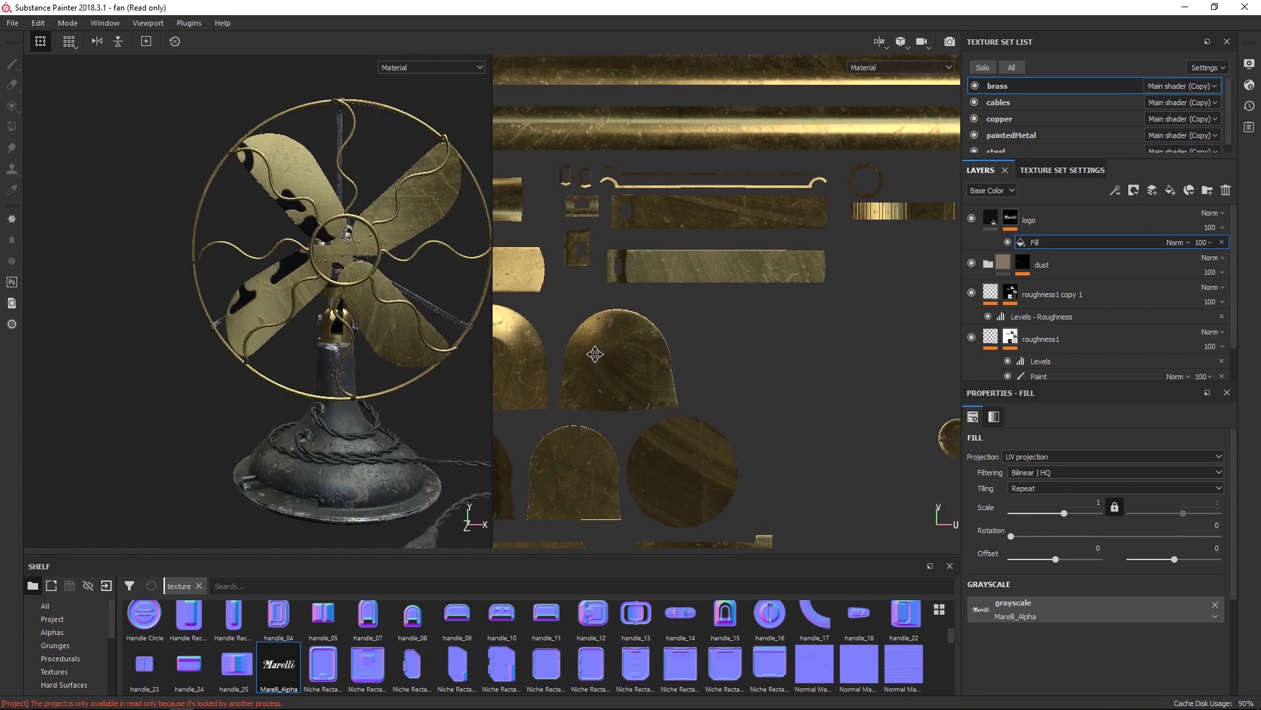
pyautogui.scroll(-5, 755, 302)
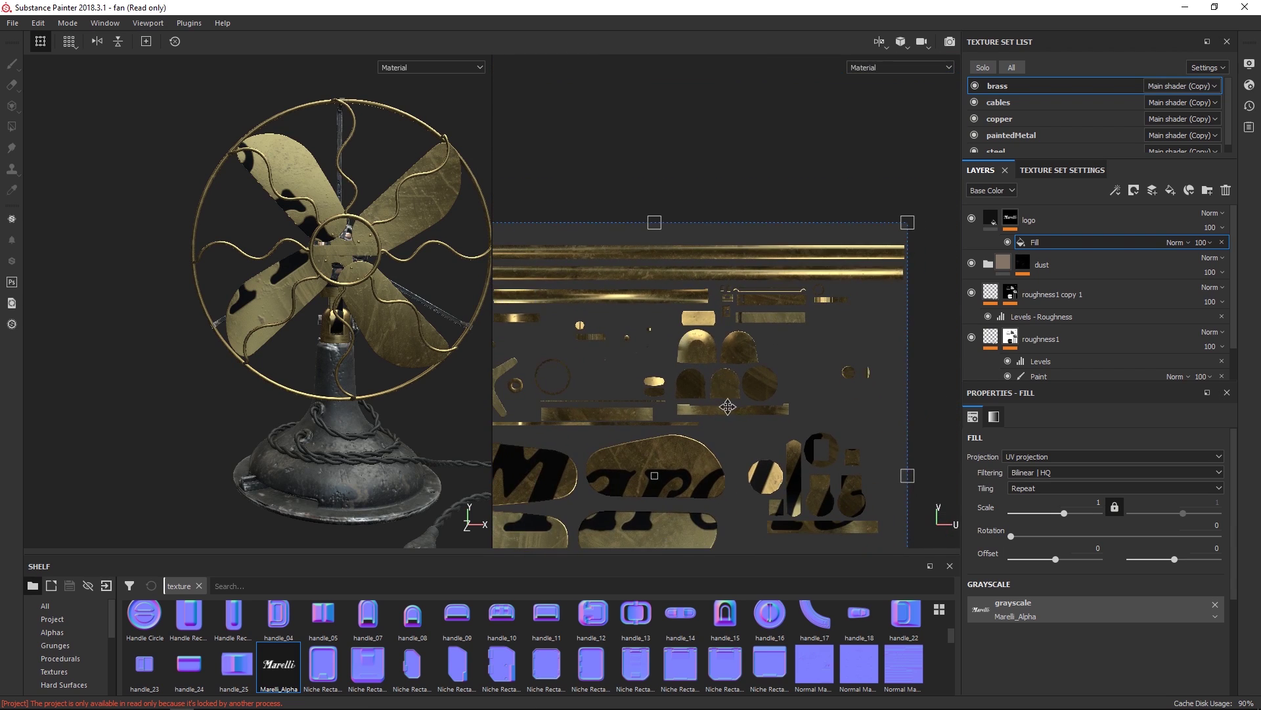
pyautogui.keyDown('alt'); pyautogui.moveTo(717, 308); pyautogui.dragTo(681, 308, button='middle'); pyautogui.keyUp('alt')
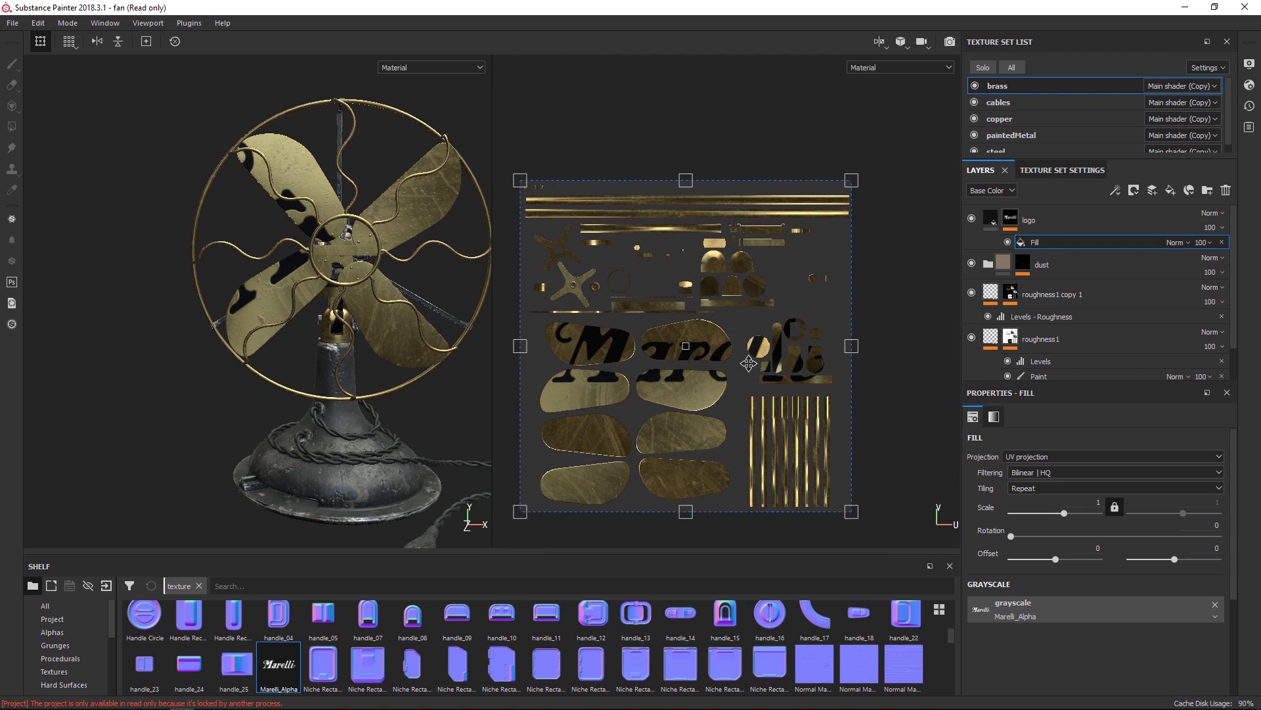
# Shrink the tiled Marelli fill projection to a scale of about 4.744 and shift it to an offset of about 0.2153, -0.1043.
pyautogui.moveTo(742, 379); pyautogui.dragTo(711, 398)
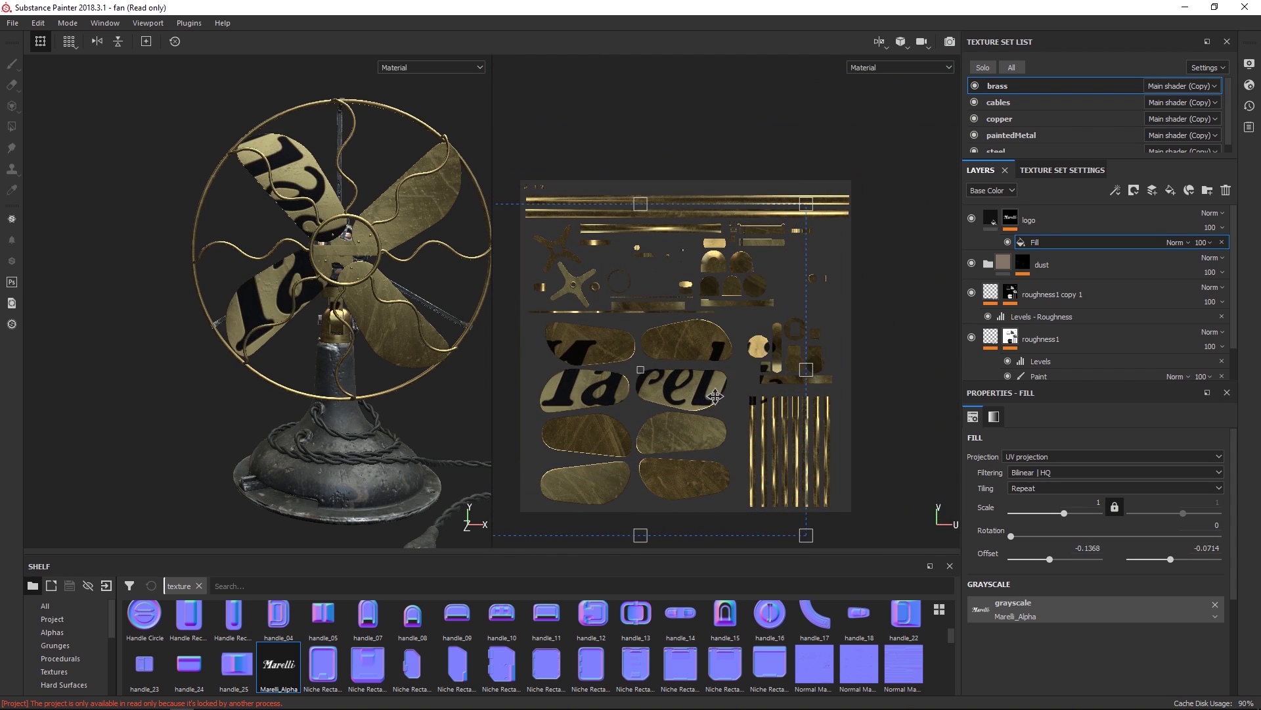
pyautogui.hotkey('ctrl', 'z')
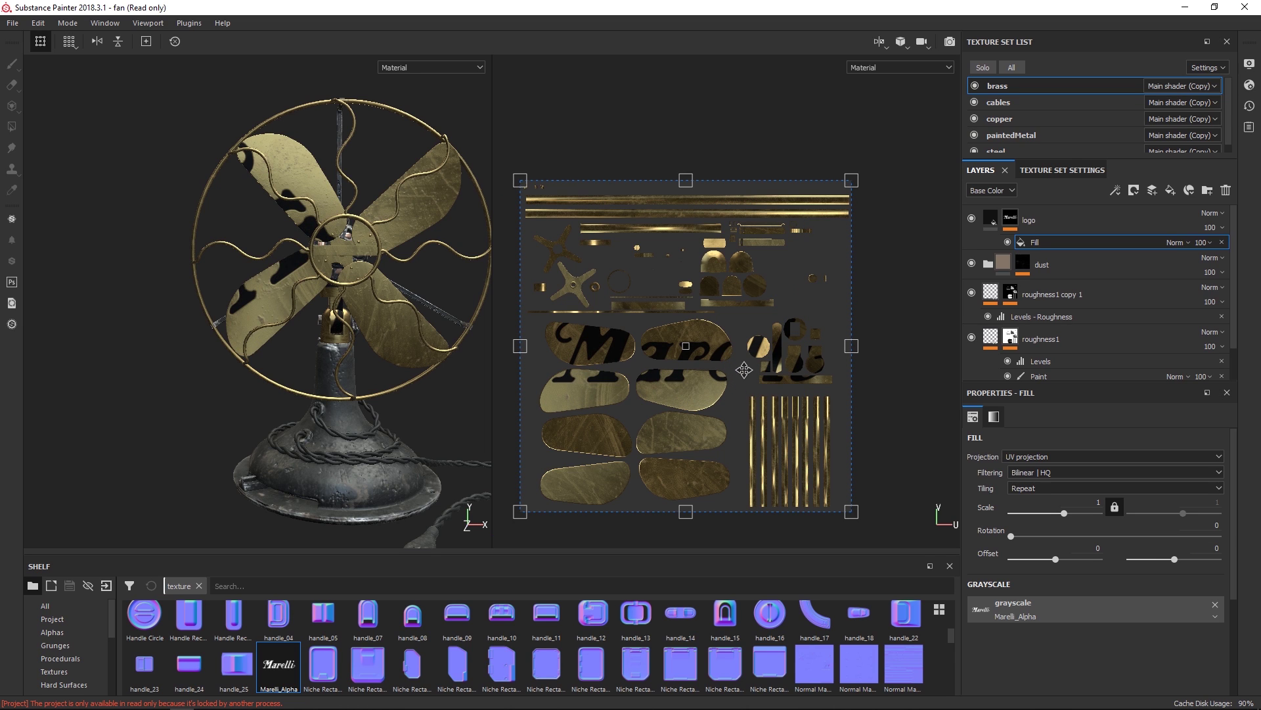
pyautogui.moveTo(851, 512); pyautogui.dragTo(735, 402)
pyautogui.moveTo(710, 340); pyautogui.dragTo(740, 413)
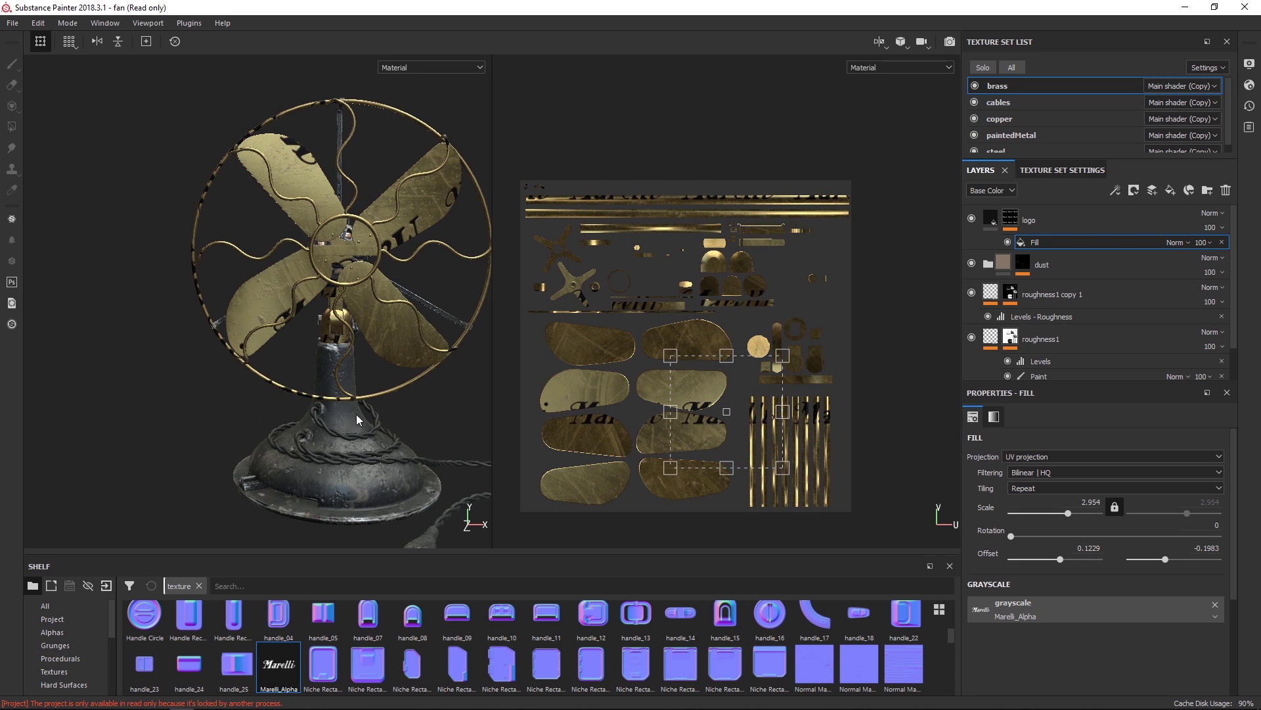
pyautogui.scroll(2, 723, 375)
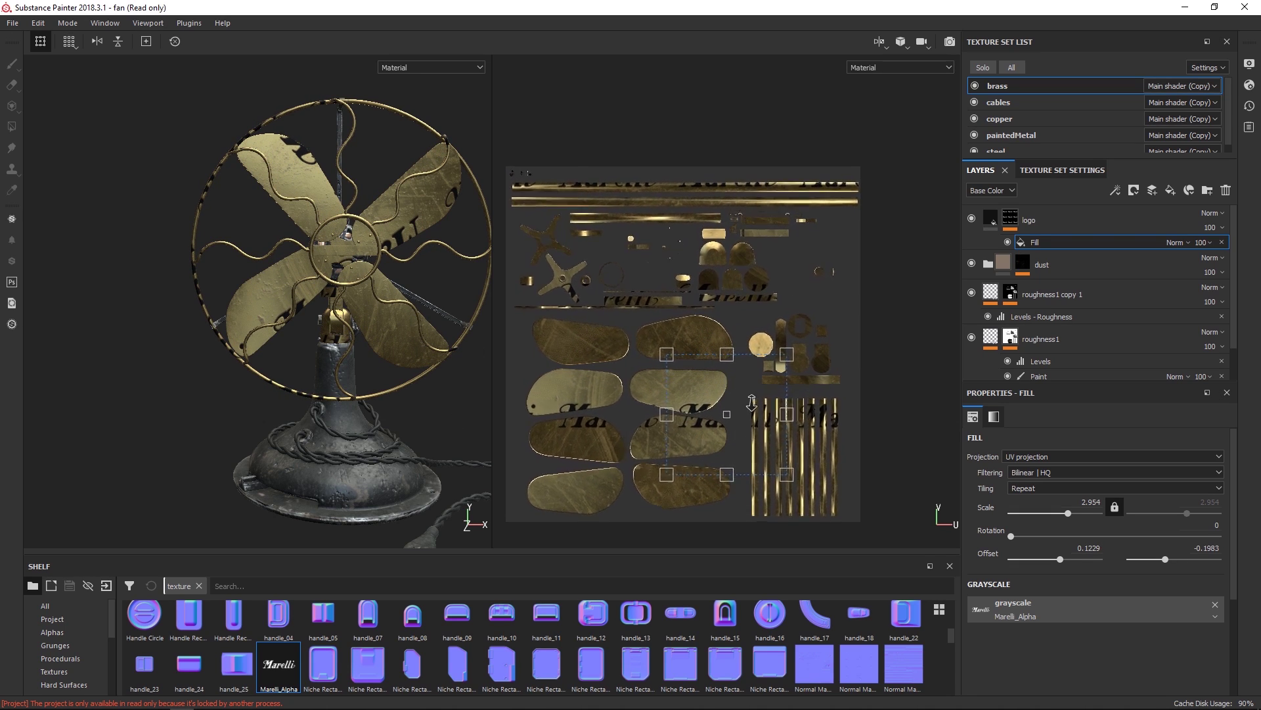
pyautogui.moveTo(776, 366)
pyautogui.mouseDown()
pyautogui.moveTo(752, 374)
pyautogui.moveTo(657, 323)
pyautogui.moveTo(698, 316)
pyautogui.moveTo(778, 341)
pyautogui.moveTo(776, 363)
pyautogui.mouseUp()
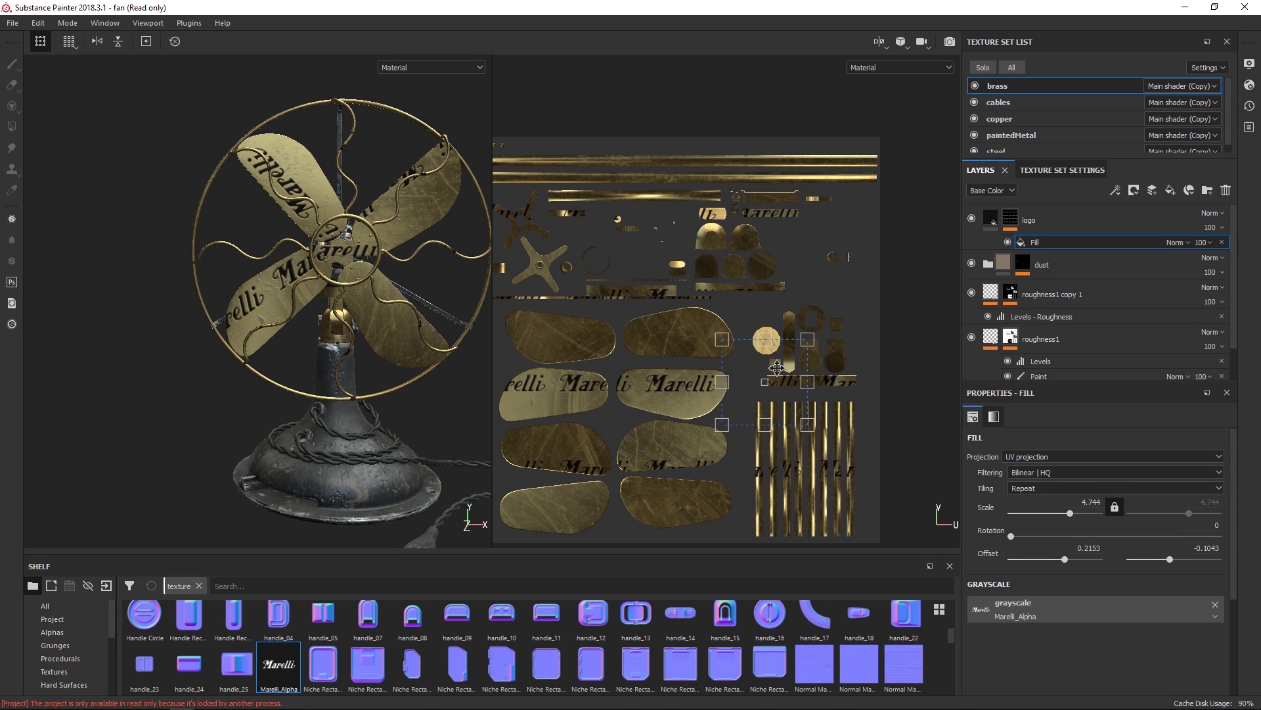
# Set the fill's tiling to None and move the single Marelli logo onto the crossbar's UV island, offset about 0.2347, 0.3138.
pyautogui.click(1026, 491)
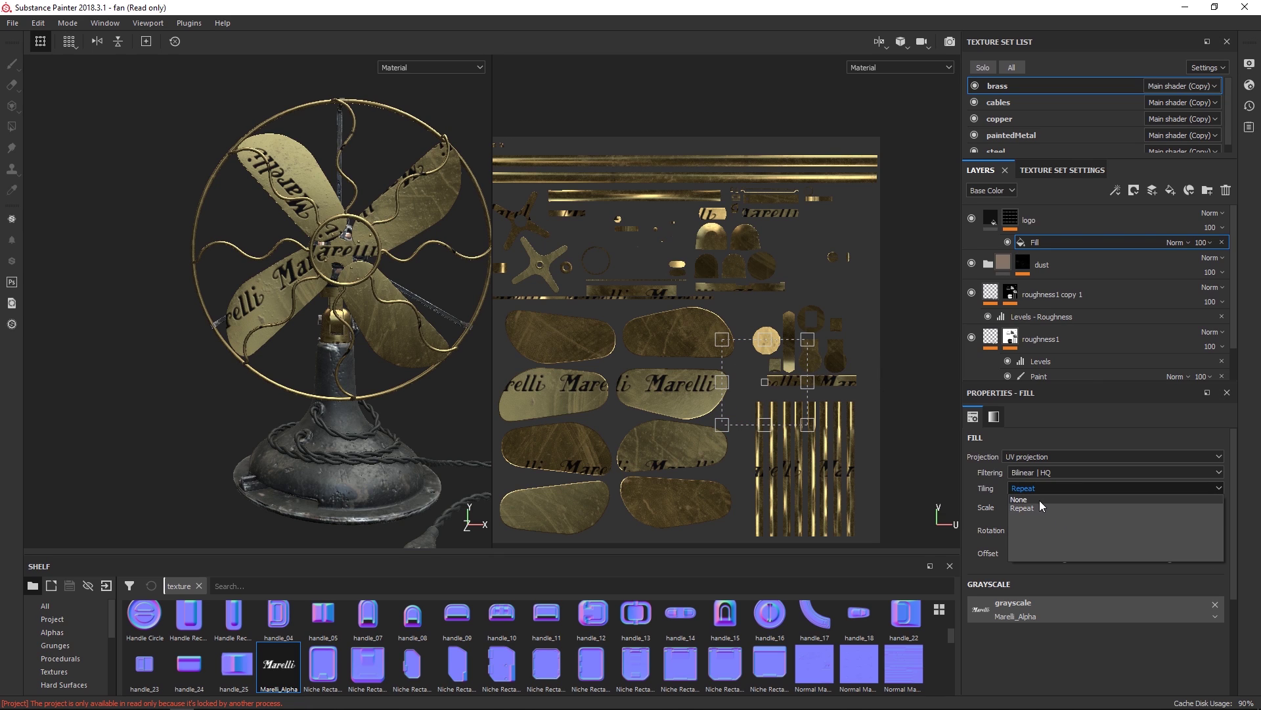
pyautogui.click(1040, 499)
pyautogui.moveTo(782, 383); pyautogui.dragTo(785, 212)
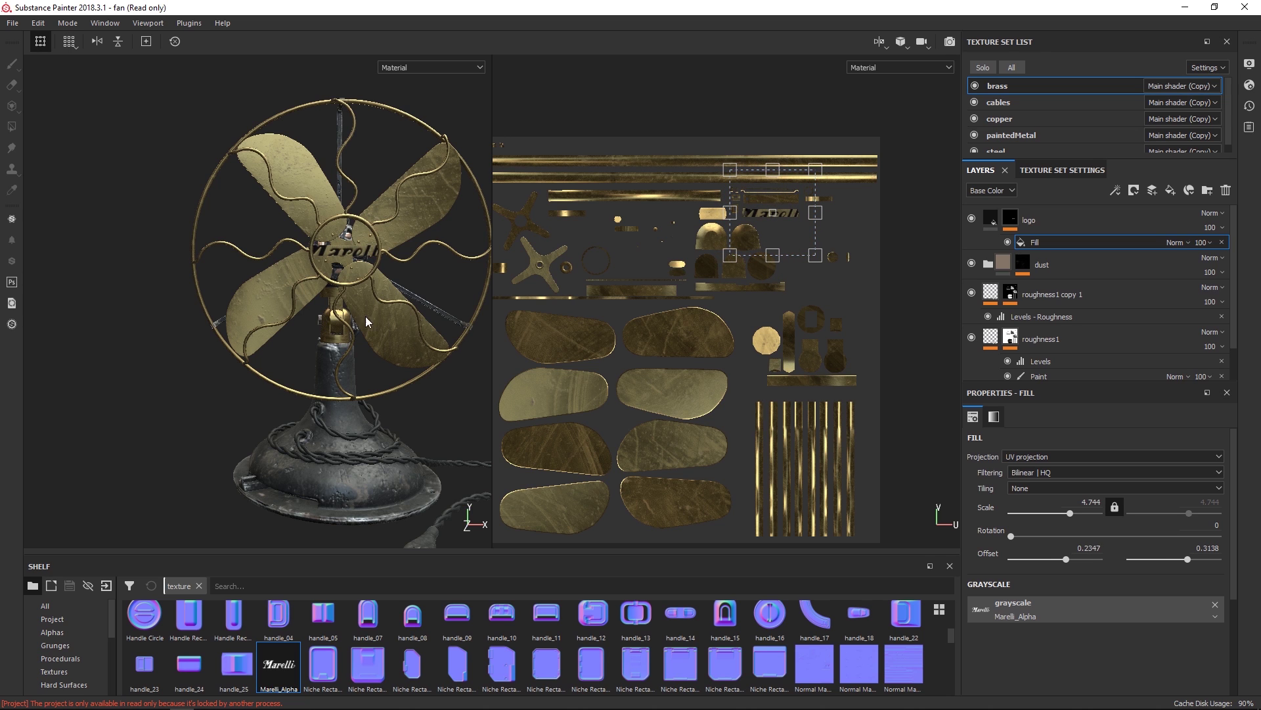
# Reduce the logo to fit within the crossbar strip, at a scale of about 11.77 and an offset of about 0.2351, 0.3138.
pyautogui.scroll(5, 338, 368)
pyautogui.scroll(3, 339, 368)
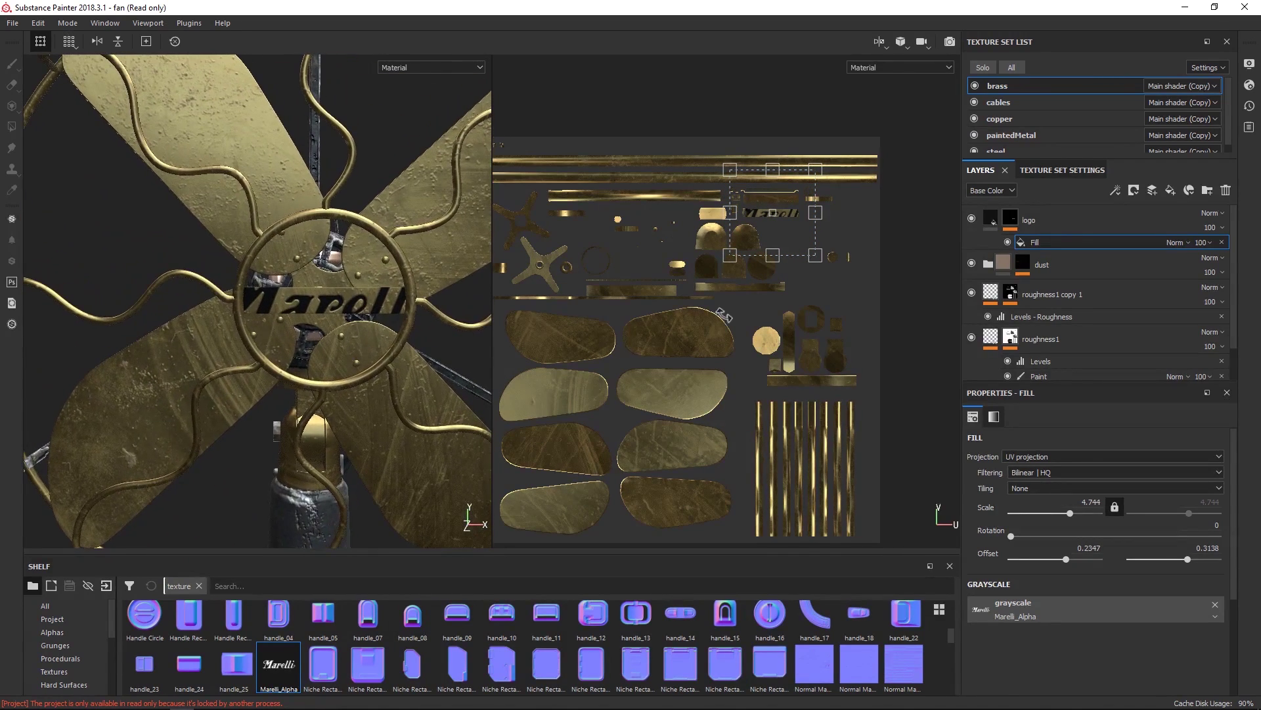
pyautogui.moveTo(814, 255); pyautogui.dragTo(803, 245)
pyautogui.scroll(6, 803, 244)
pyautogui.moveTo(878, 290); pyautogui.dragTo(848, 265)
pyautogui.moveTo(817, 196); pyautogui.dragTo(805, 195)
pyautogui.keyDown('alt'); pyautogui.moveTo(339, 357); pyautogui.dragTo(428, 465, button='middle'); pyautogui.keyUp('alt')
pyautogui.keyDown('alt'); pyautogui.moveTo(428, 466); pyautogui.dragTo(421, 388); pyautogui.keyUp('alt')
pyautogui.scroll(-2, 348, 374)
pyautogui.moveTo(811, 186); pyautogui.dragTo(822, 187)
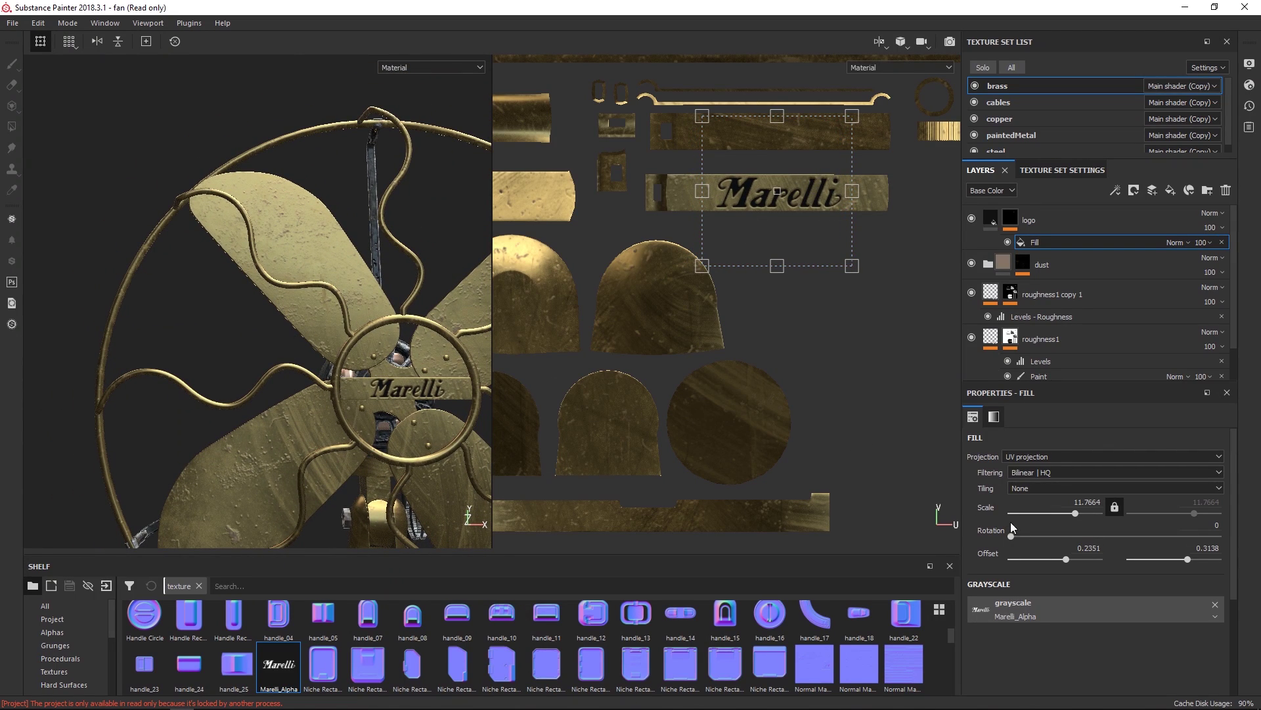
# Fine-tune the logo's position along the crossbar to an offset of about 0.2356, 0.3135, and check its centring on the fan.
pyautogui.moveTo(1066, 559)
pyautogui.mouseDown()
pyautogui.moveTo(1054, 560)
pyautogui.moveTo(1072, 558)
pyautogui.mouseUp()
pyautogui.scroll(-1, 326, 355)
pyautogui.keyDown('alt'); pyautogui.moveTo(326, 354); pyautogui.dragTo(294, 302, button='middle'); pyautogui.keyUp('alt')
pyautogui.moveTo(820, 192); pyautogui.dragTo(824, 193)
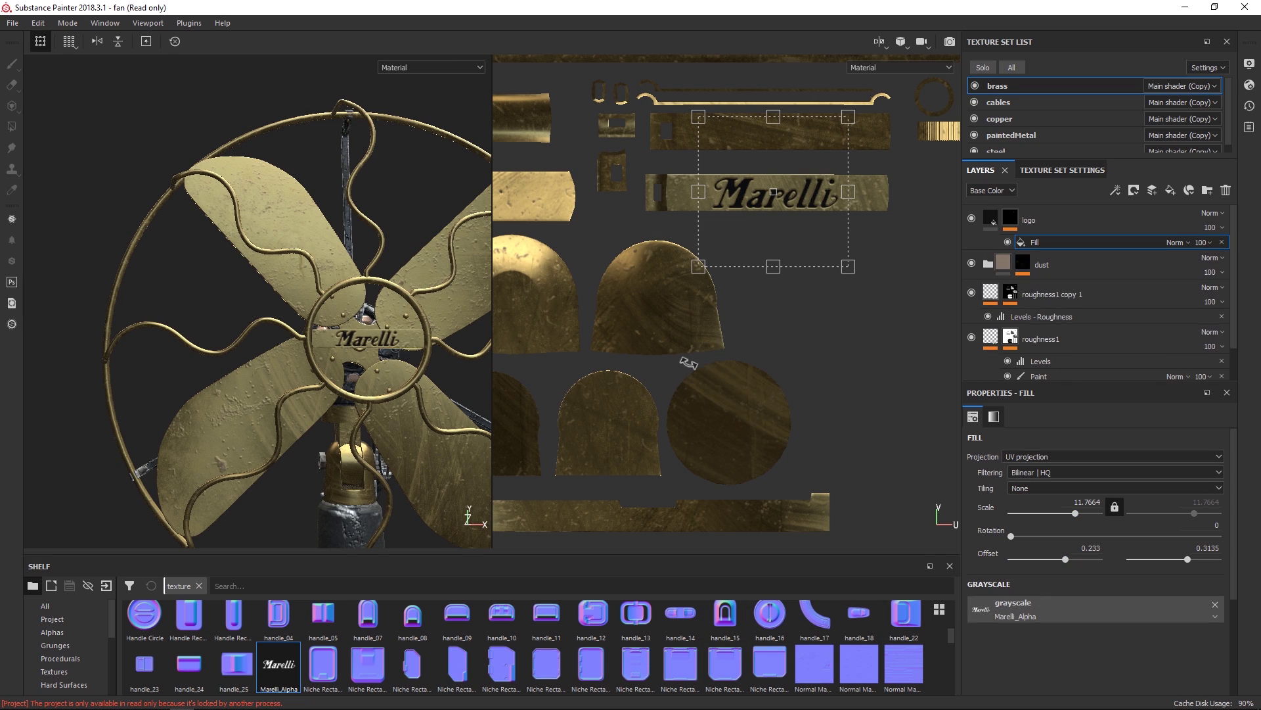
pyautogui.keyDown('alt'); pyautogui.moveTo(336, 372); pyautogui.dragTo(539, 618, button='right'); pyautogui.keyUp('alt')
pyautogui.keyDown('alt'); pyautogui.moveTo(427, 368); pyautogui.dragTo(335, 408, button='middle'); pyautogui.keyUp('alt')
pyautogui.keyDown('alt'); pyautogui.moveTo(308, 358); pyautogui.dragTo(357, 417, button='right'); pyautogui.keyUp('alt')
pyautogui.keyDown('alt'); pyautogui.moveTo(357, 418); pyautogui.dragTo(450, 423, button='middle'); pyautogui.keyUp('alt')
pyautogui.moveTo(763, 217); pyautogui.dragTo(804, 221)
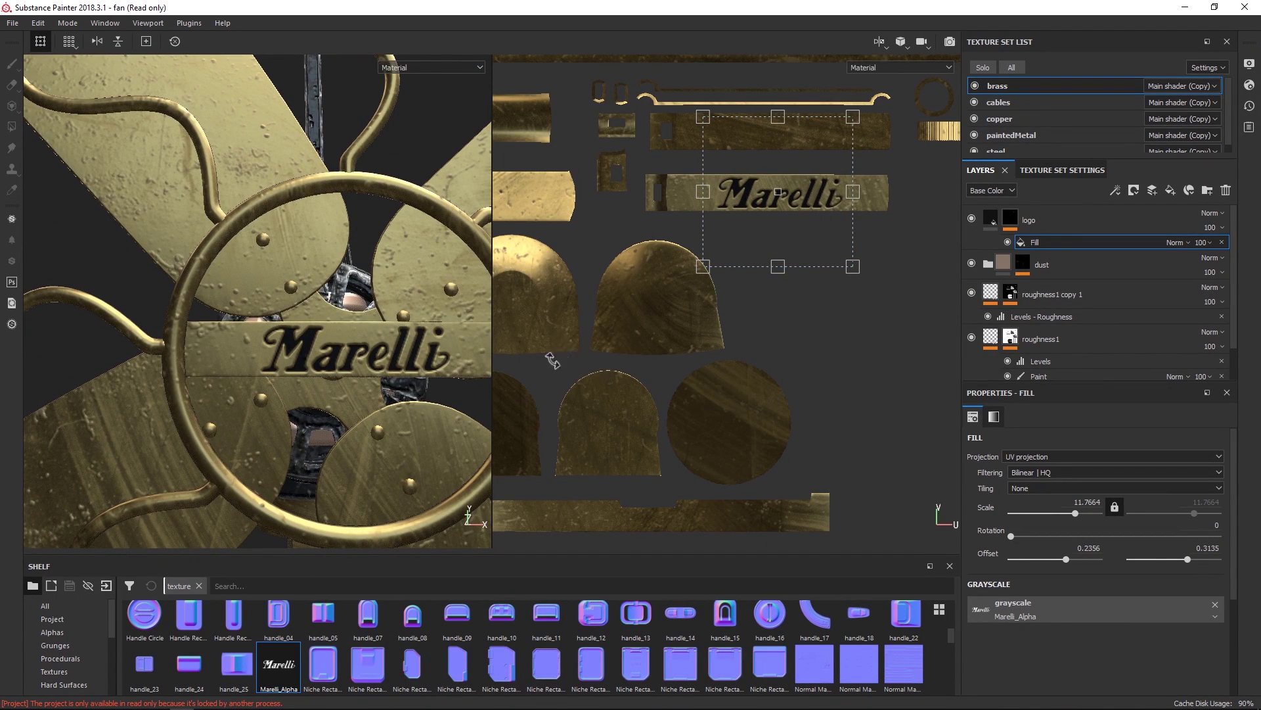
pyautogui.scroll(-10, 384, 412)
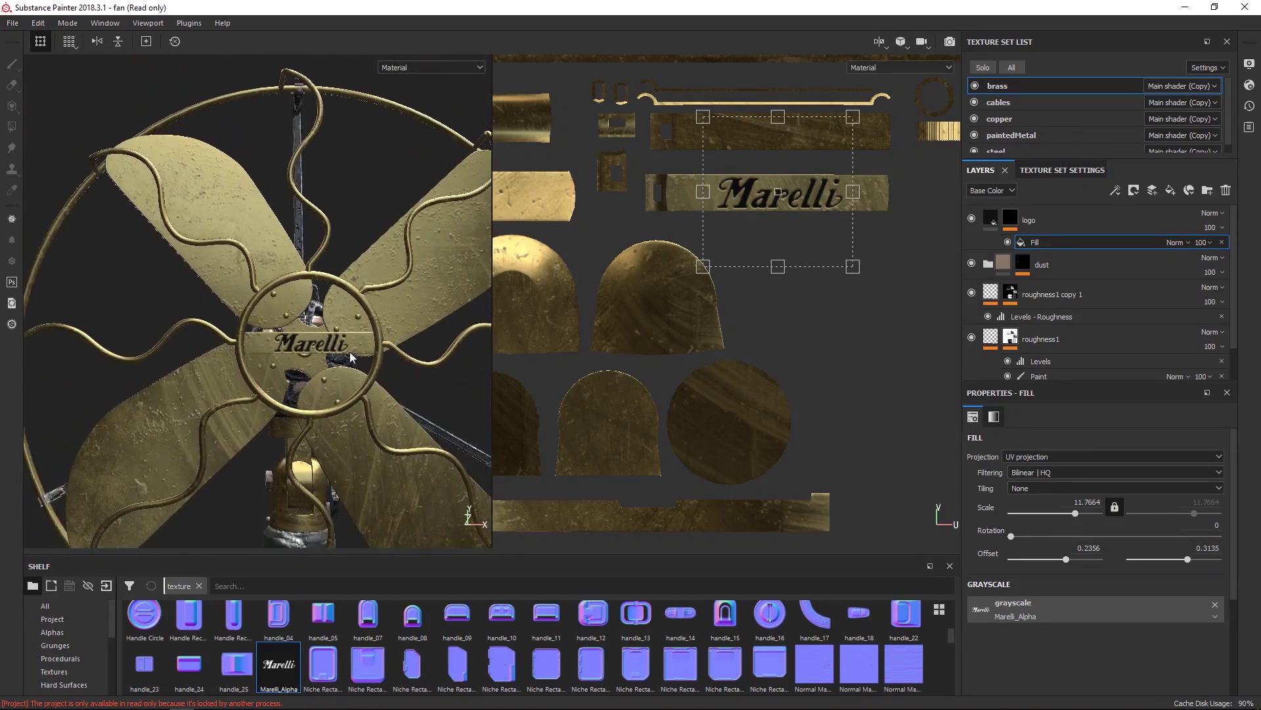
pyautogui.keyDown('alt'); pyautogui.moveTo(373, 331); pyautogui.dragTo(364, 310, button='middle'); pyautogui.keyUp('alt')
pyautogui.scroll(-1, 362, 311)
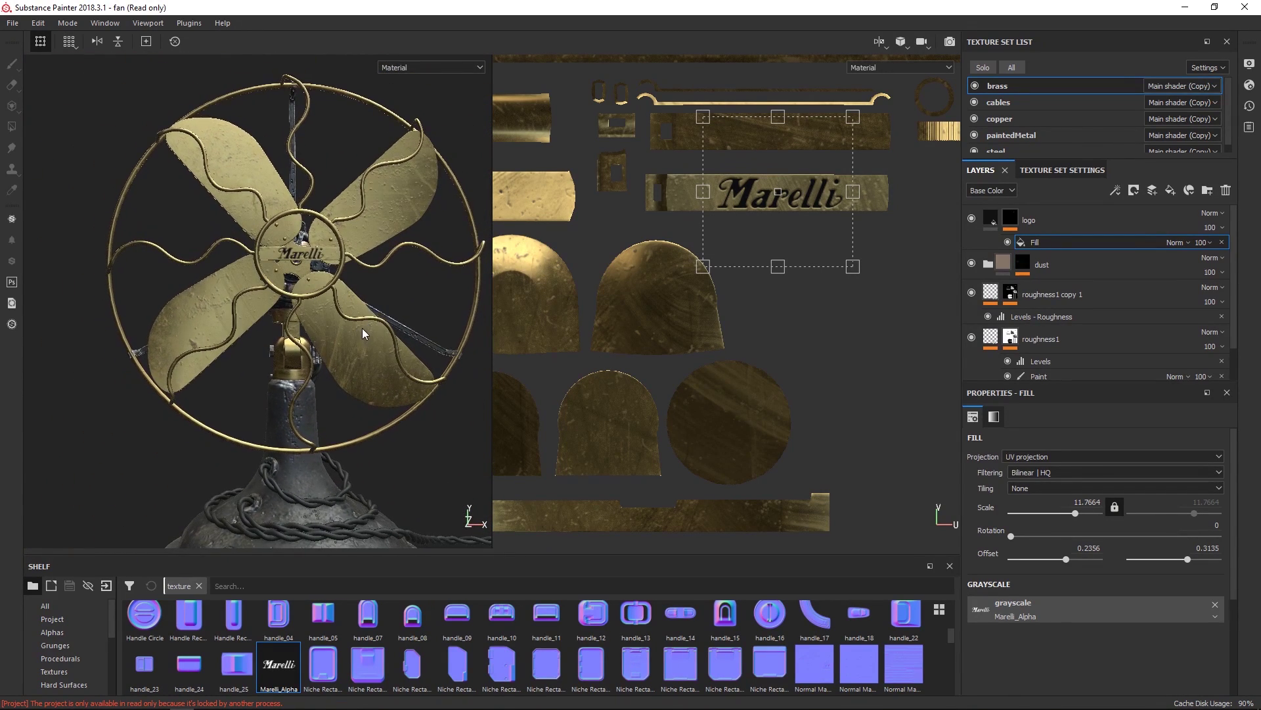